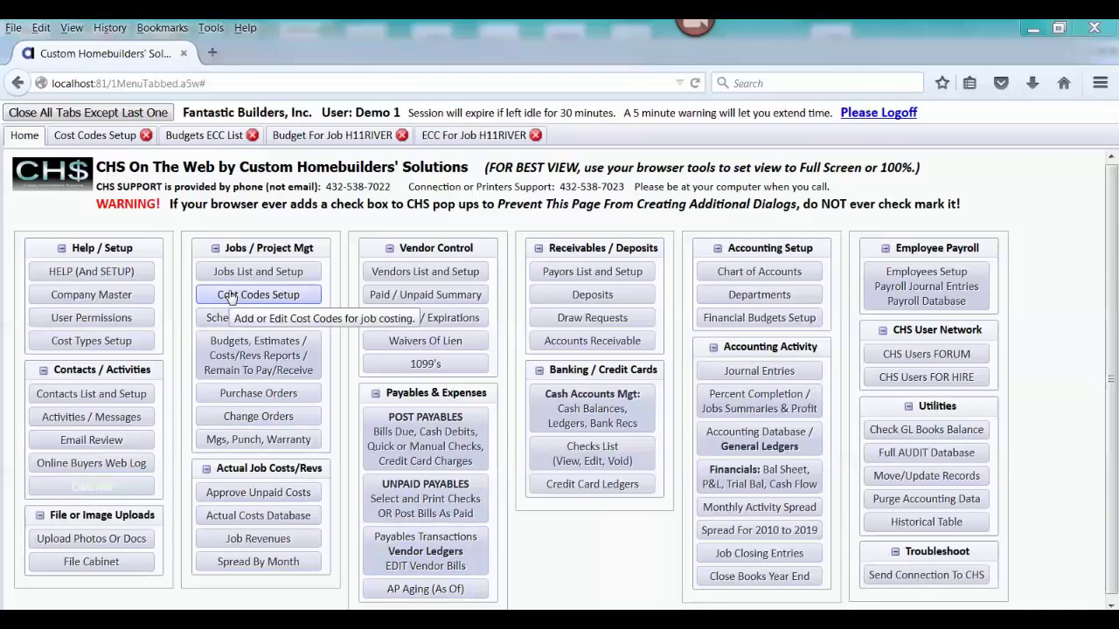
Step: Go through the cost codes master list down to roofing and examine the stages assigned to the plumbing cost codes
click(112, 143)
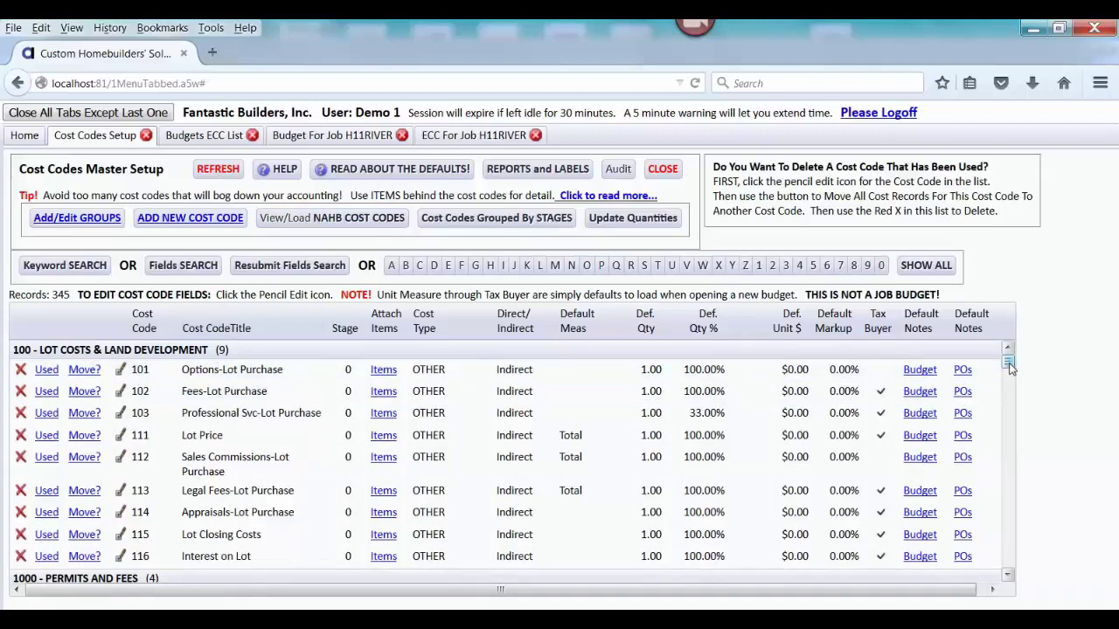
drag(1010, 368, 1010, 372)
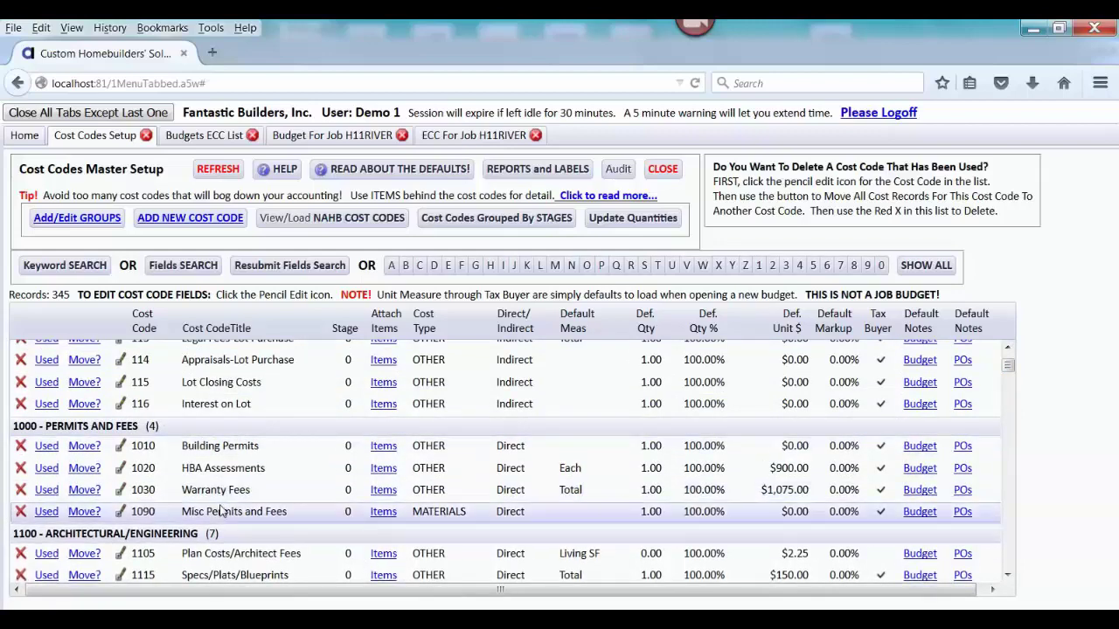
drag(1009, 366, 1011, 435)
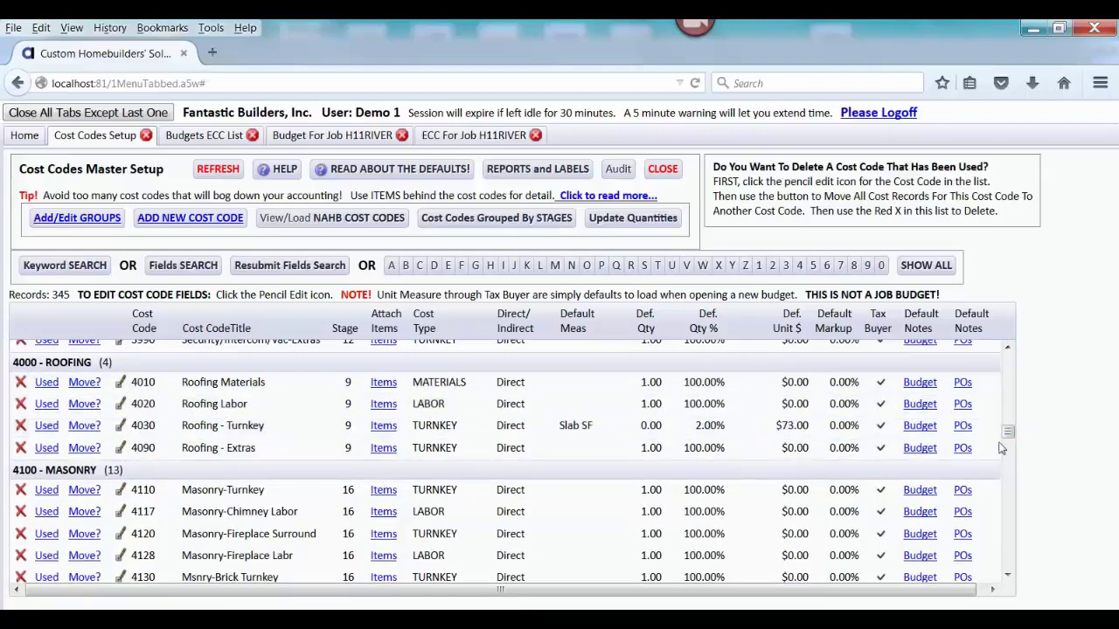
drag(1008, 432, 1008, 418)
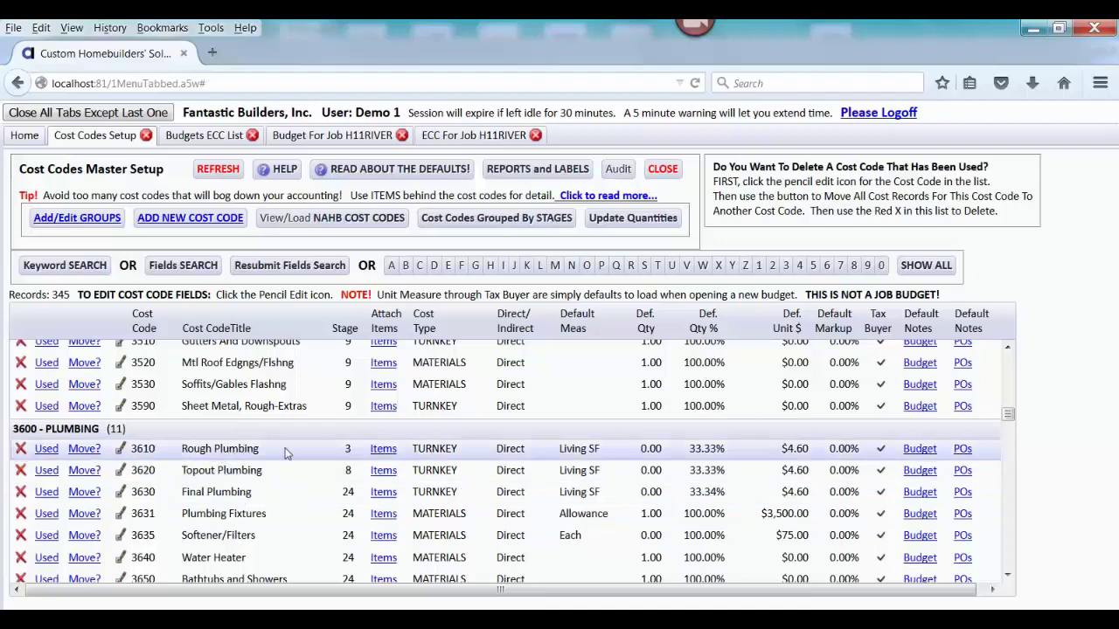
mouse_move(348, 455)
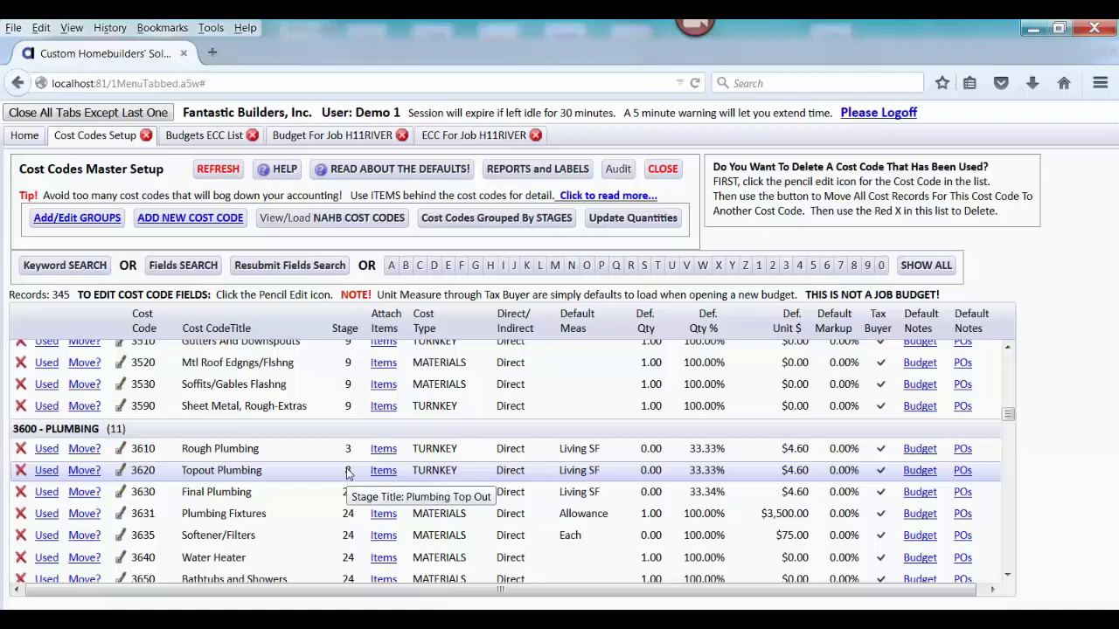
mouse_move(350, 497)
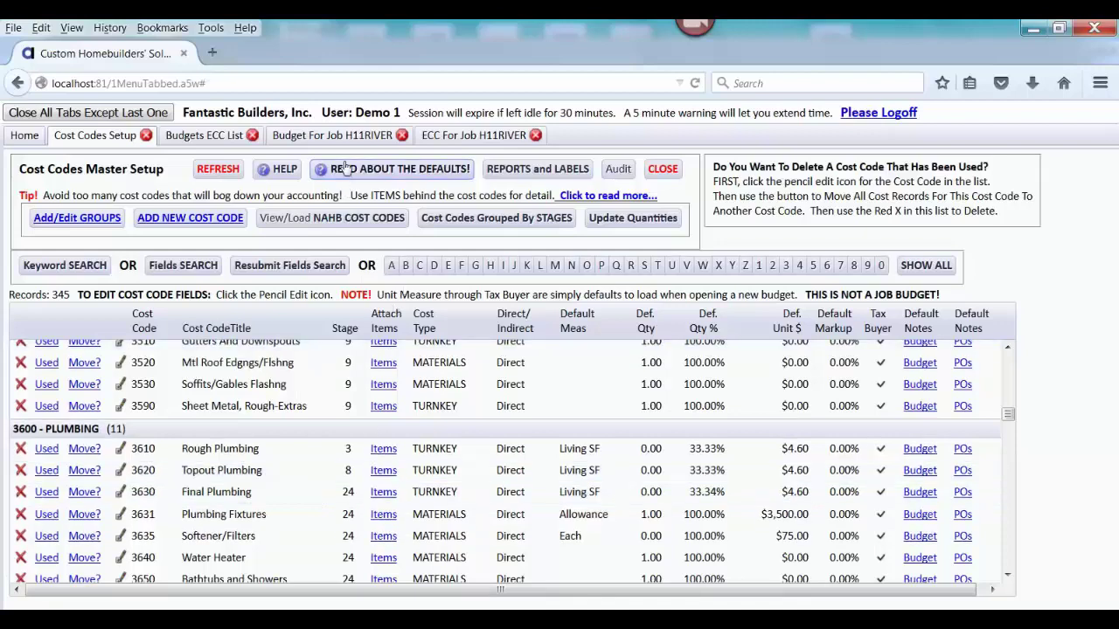
Step: Open the cost codes grouped by stages and look through the stage categories list
click(536, 219)
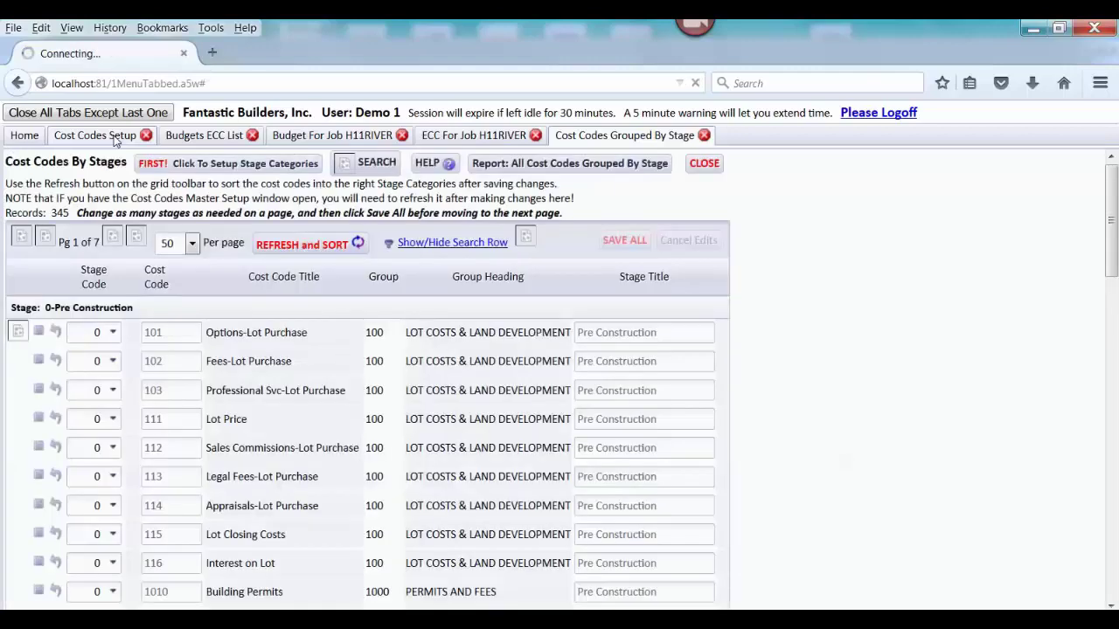
click(115, 138)
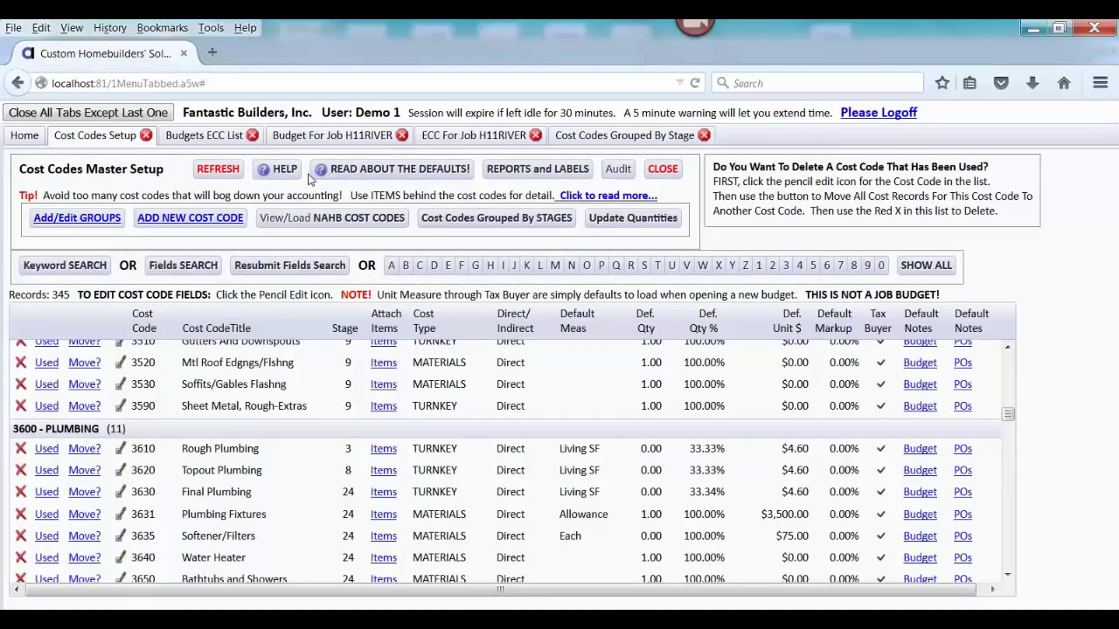
click(572, 138)
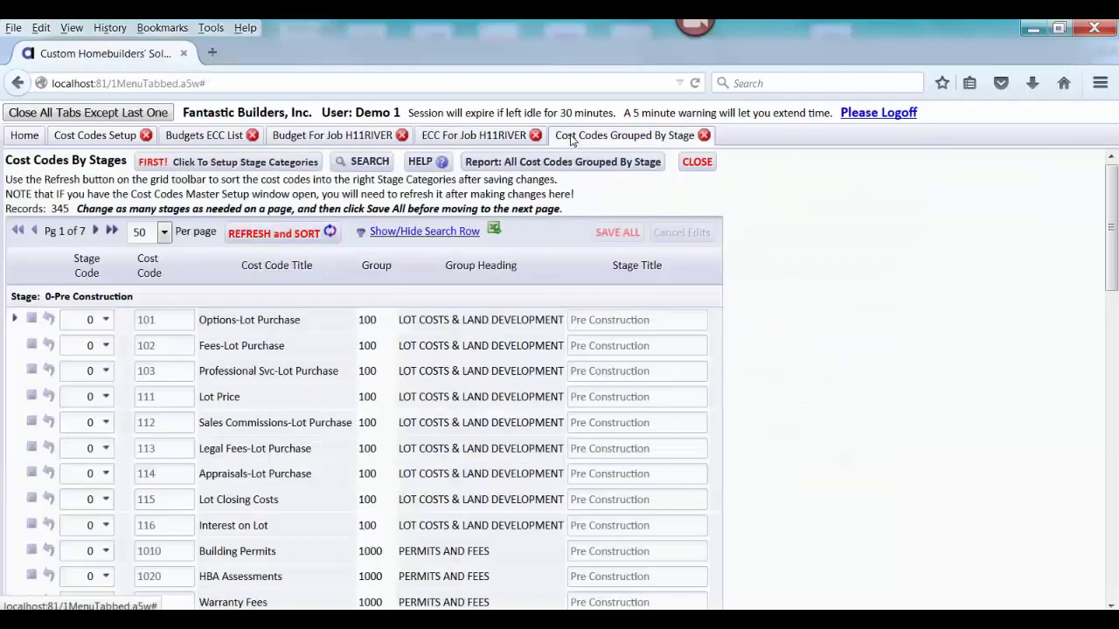
click(273, 163)
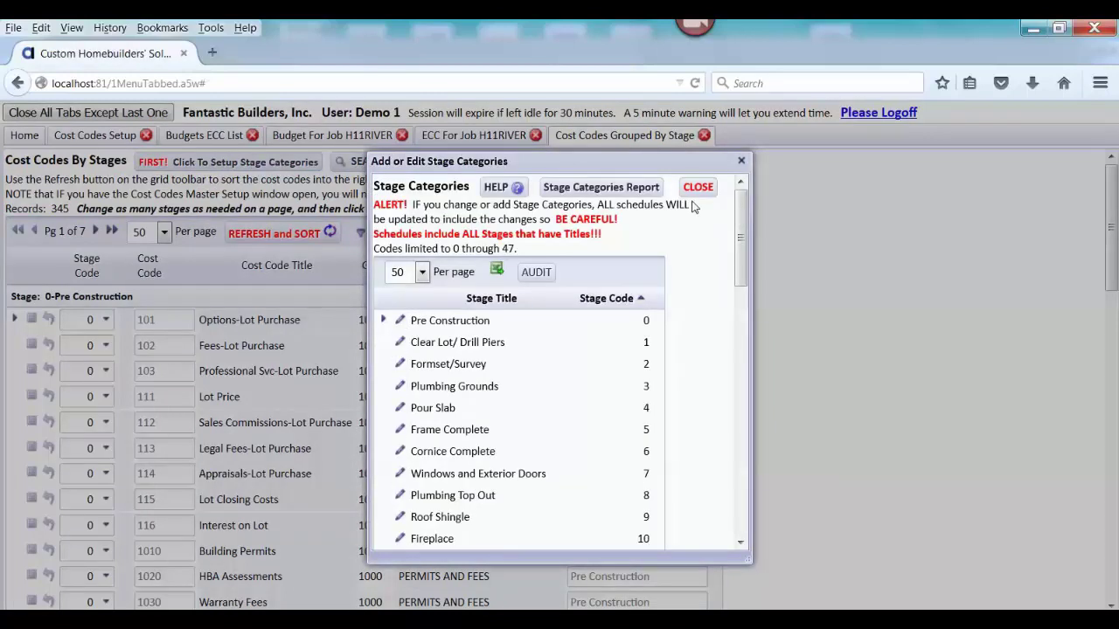
mouse_move(742, 227)
mouse_down()
mouse_move(735, 488)
mouse_move(739, 332)
mouse_move(753, 286)
mouse_move(739, 224)
mouse_up()
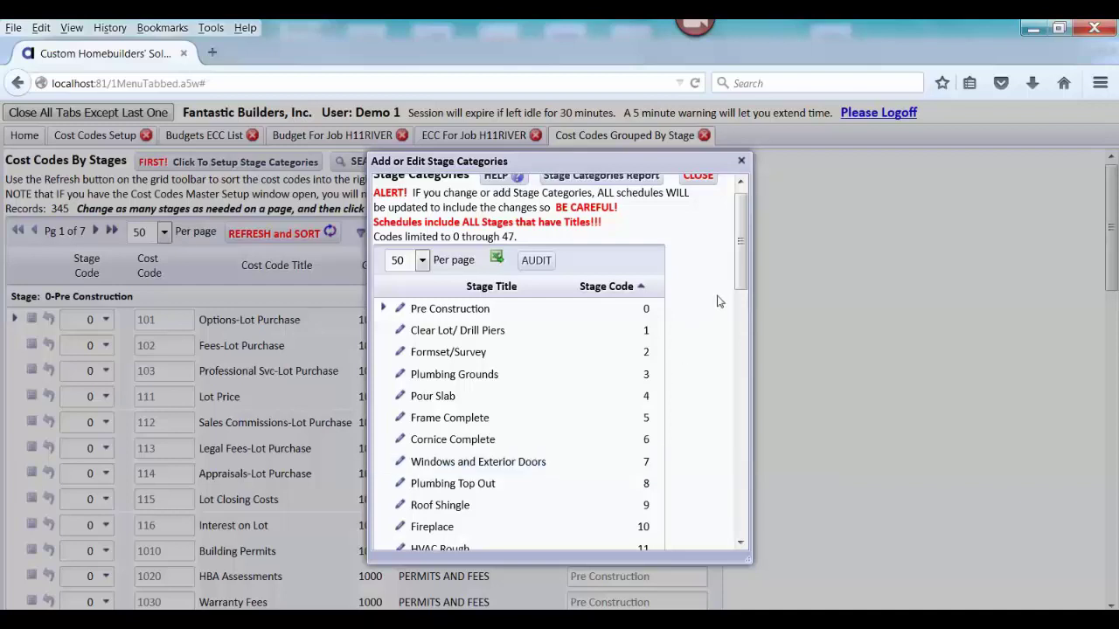
drag(743, 284, 744, 312)
Step: View the Cost Codes List by Stage PDF and the stage-grouped job budget PDF in Adobe Acrobat, closing each one
click(612, 620)
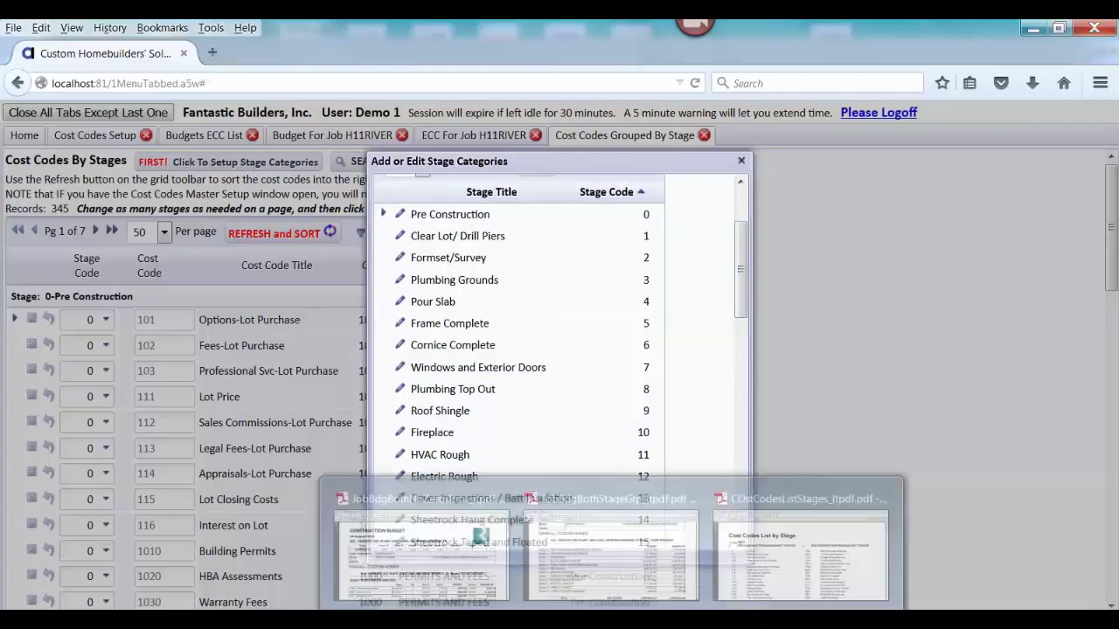
click(789, 581)
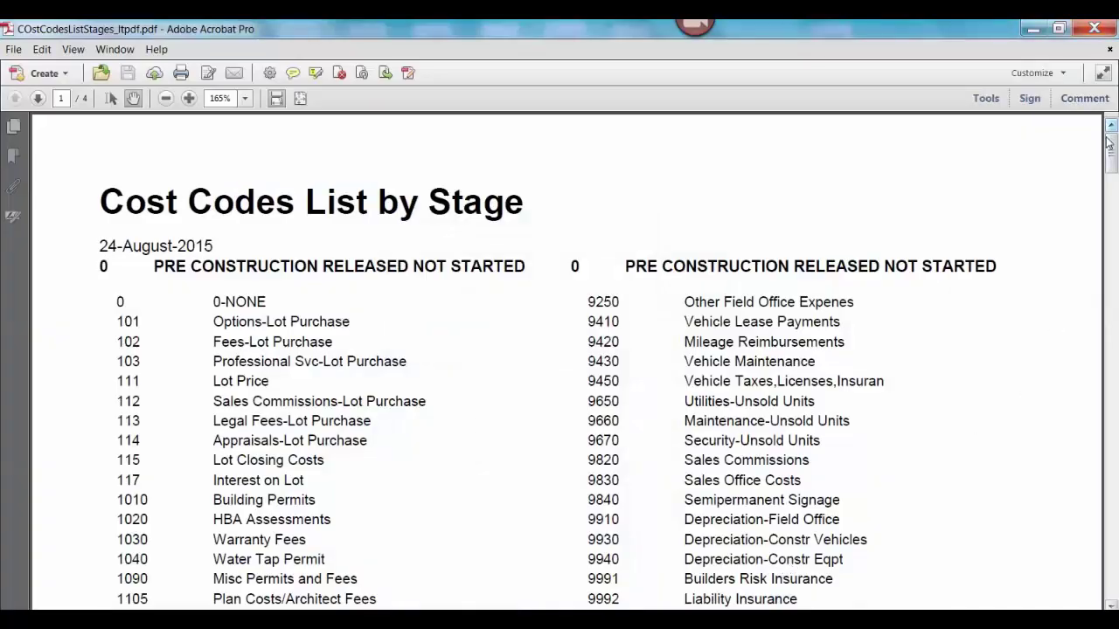
click(1097, 28)
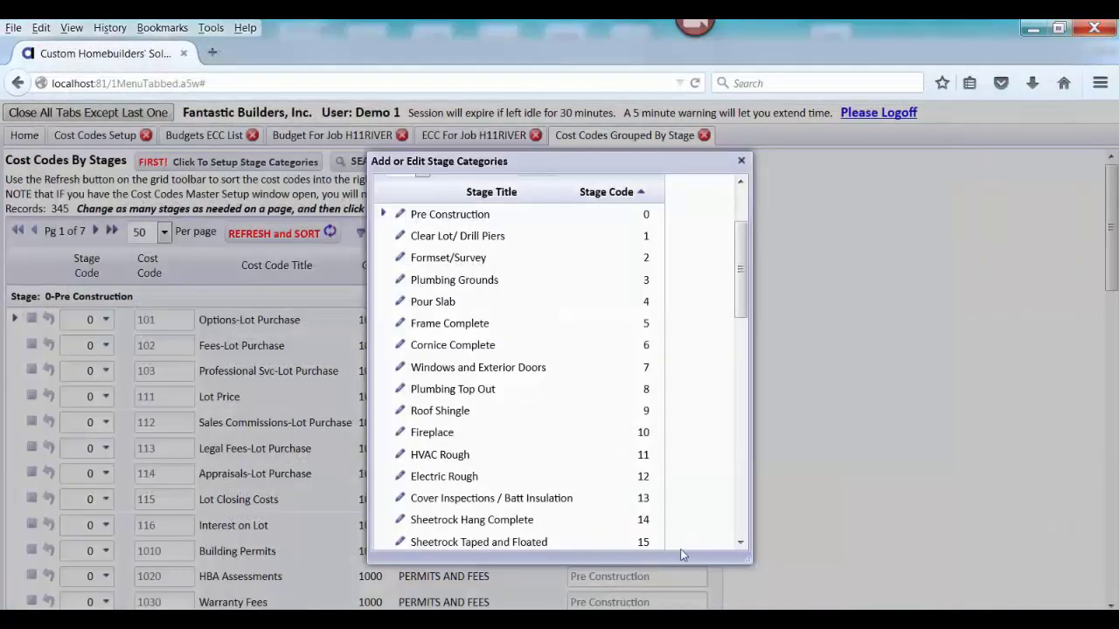
mouse_move(612, 620)
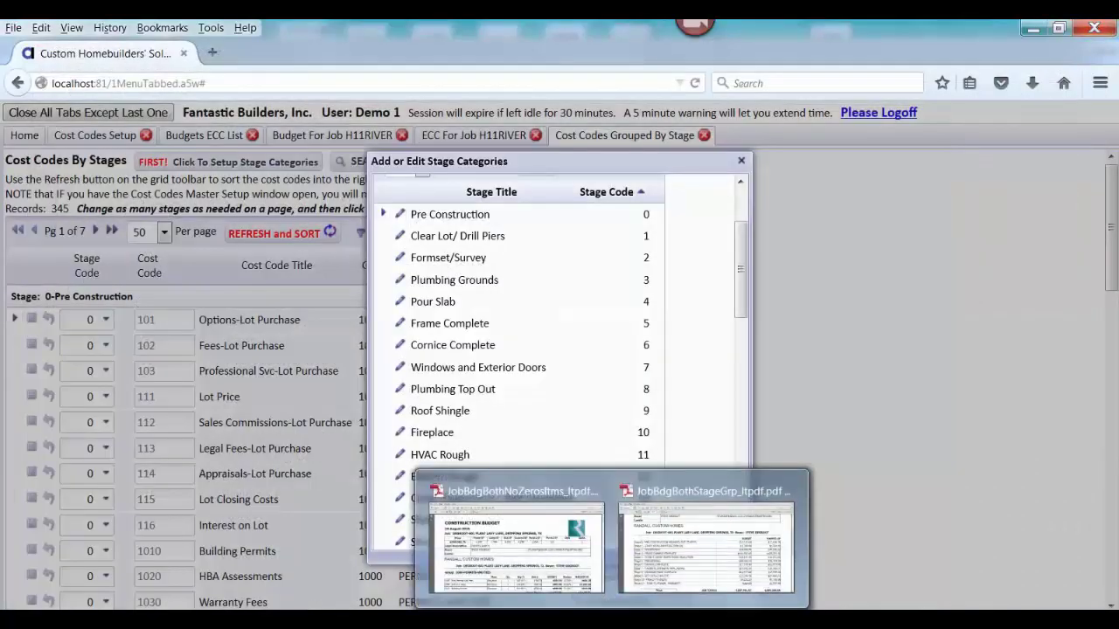
click(707, 547)
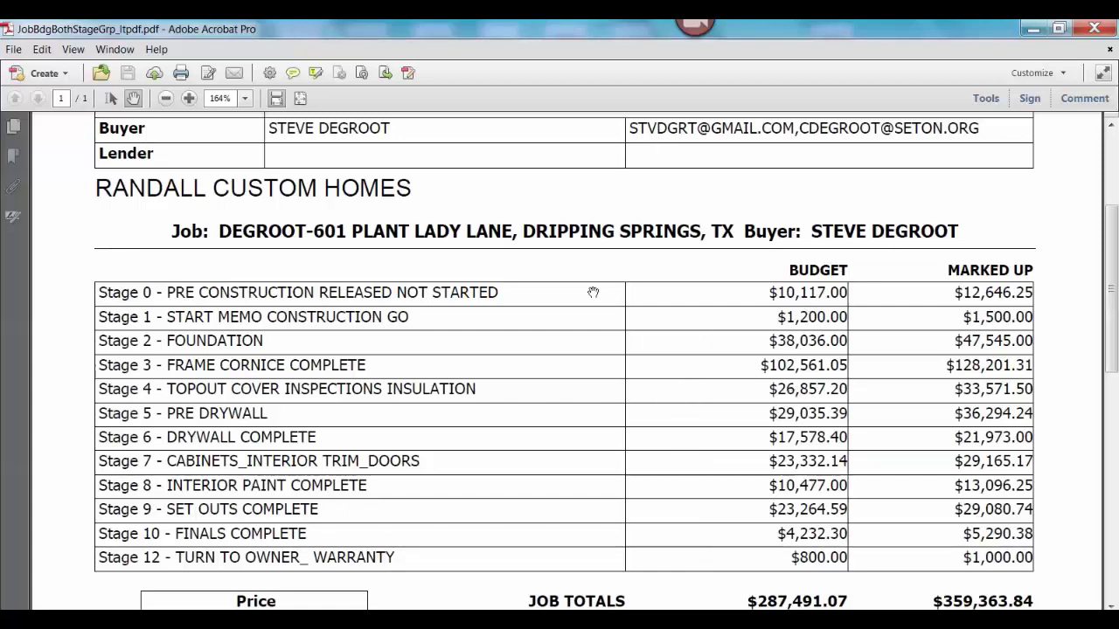
click(1094, 26)
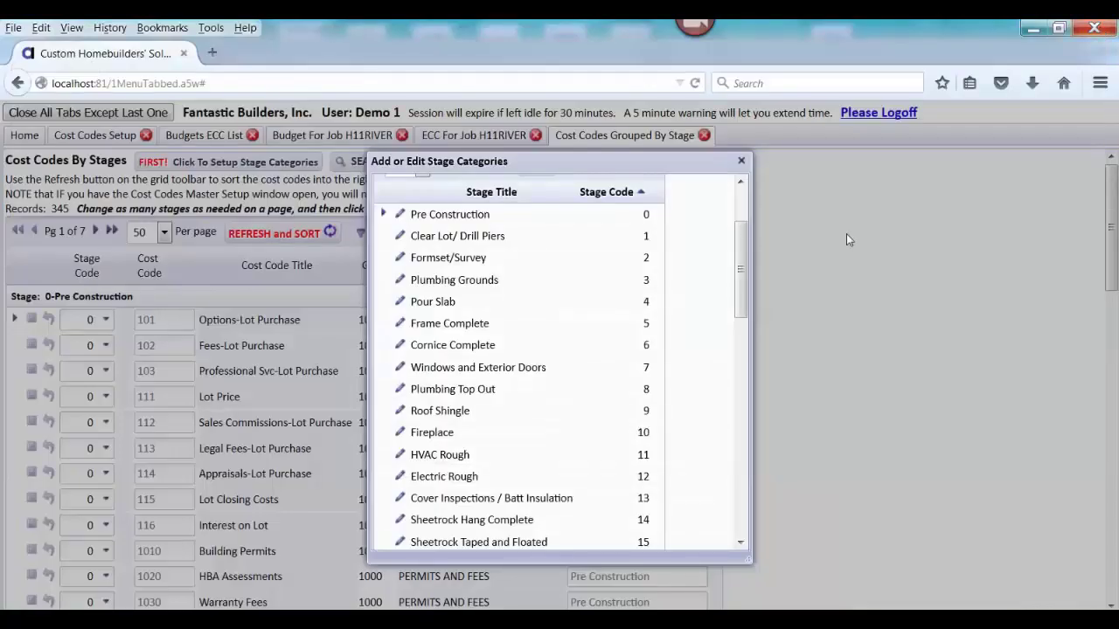
Step: Close the stage categories and examine the default measures, quantities and unit prices of cost codes in Cost Codes Setup
click(741, 162)
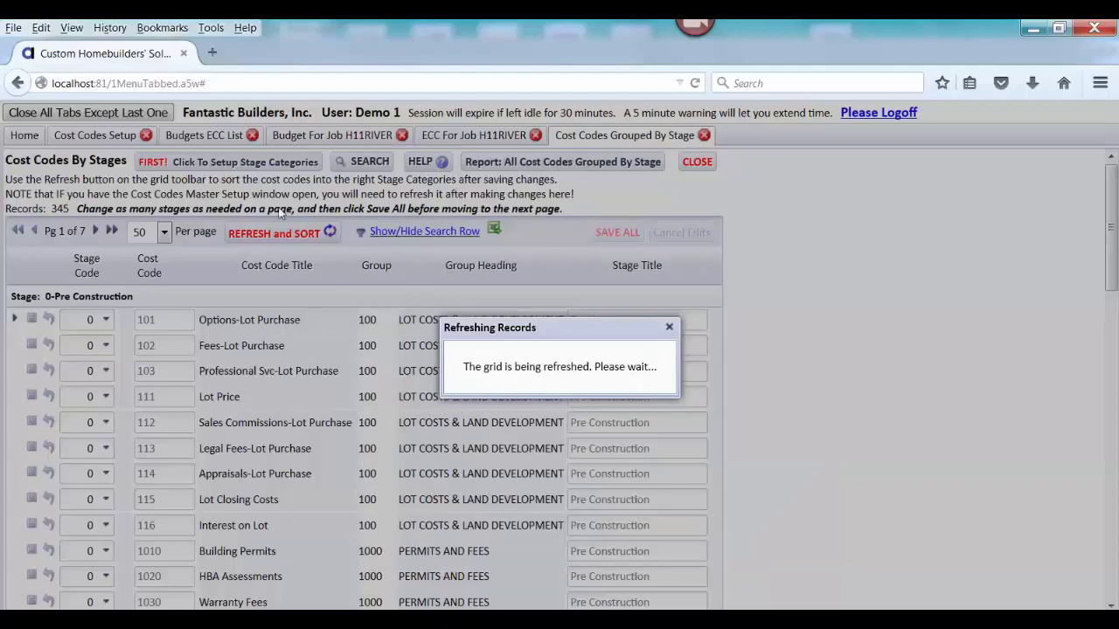
click(87, 138)
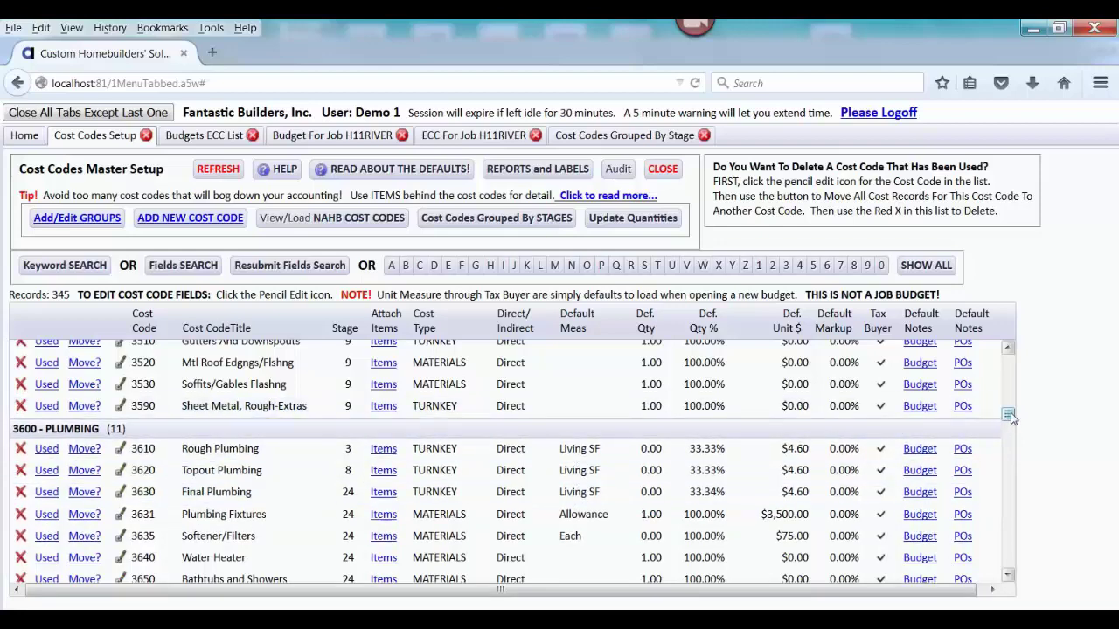
drag(1009, 417, 1012, 411)
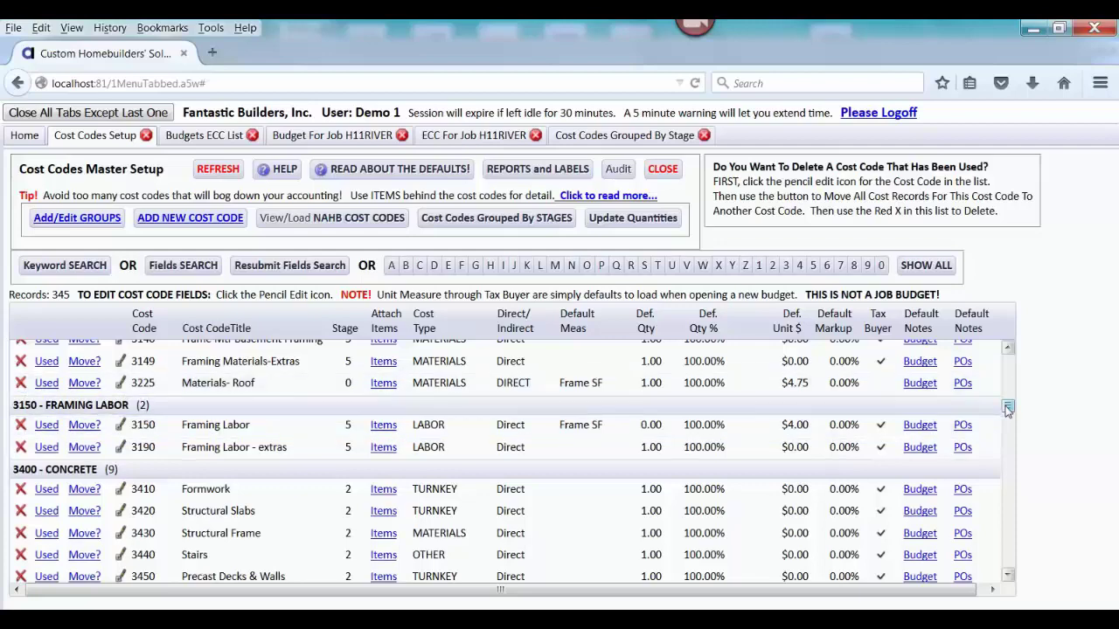
drag(1008, 409, 1009, 419)
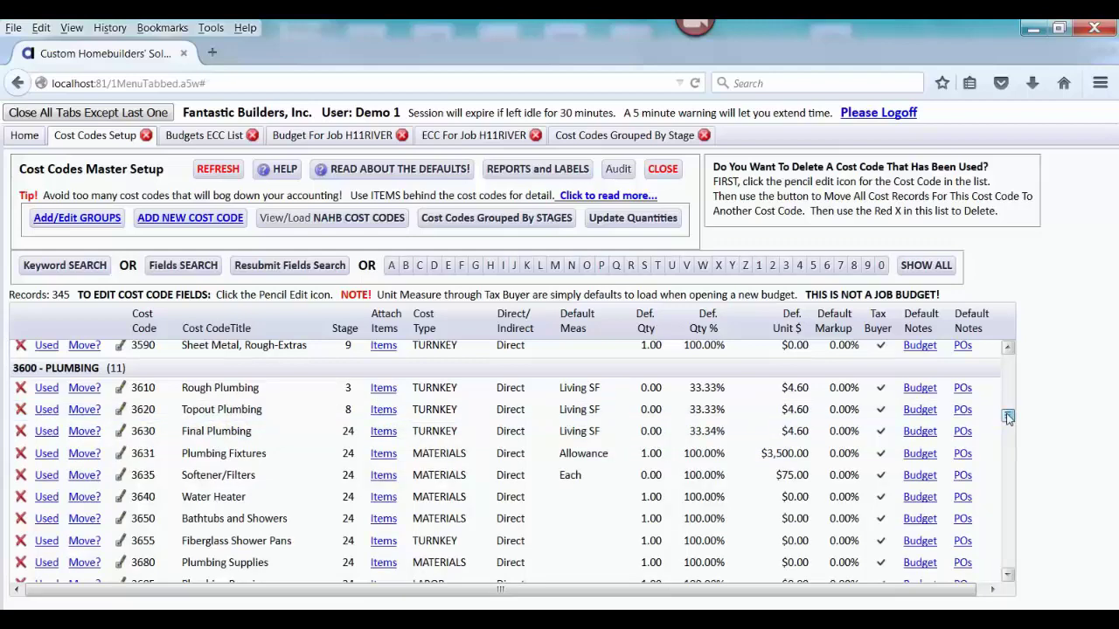
drag(1008, 418, 1008, 382)
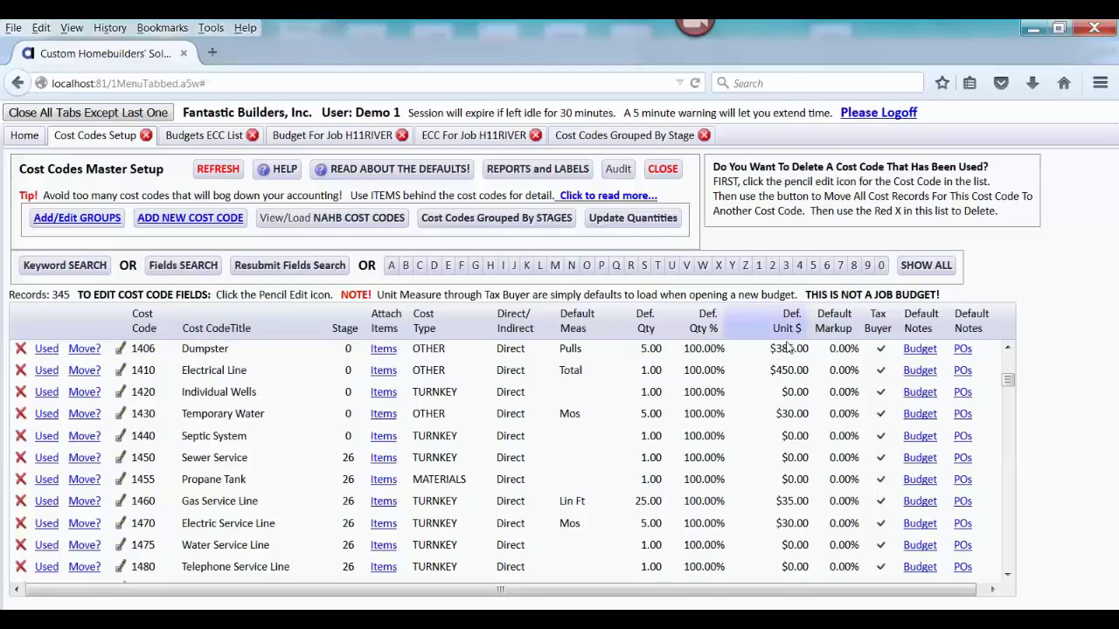
Step: View the generic items attached to cost code 1010 Building Permits, and close the items list
click(1008, 351)
drag(1009, 351, 1008, 351)
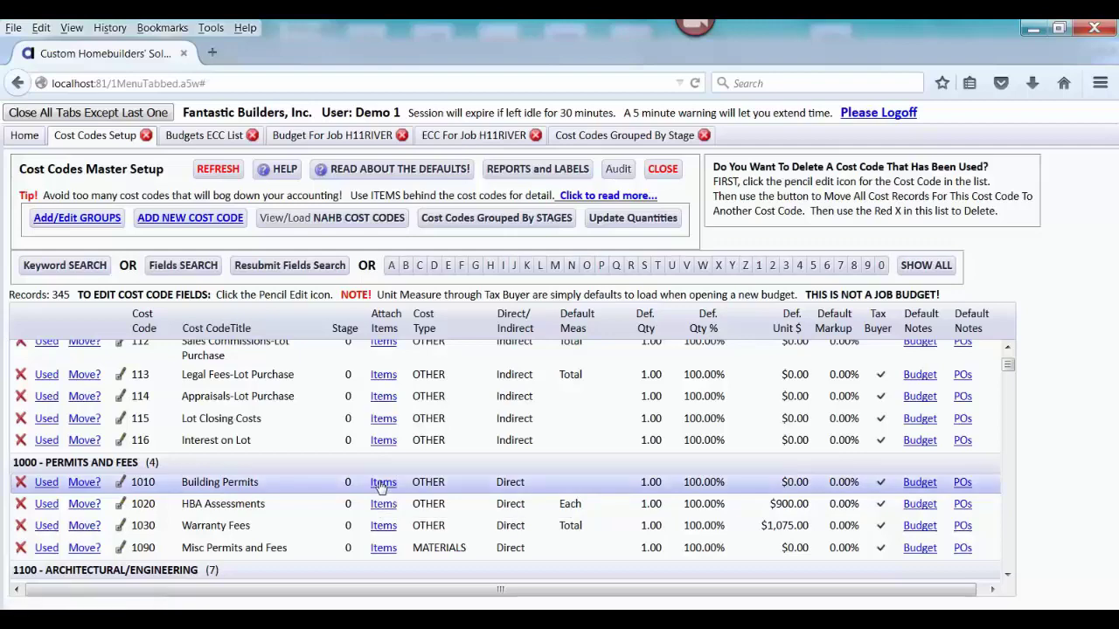
click(382, 483)
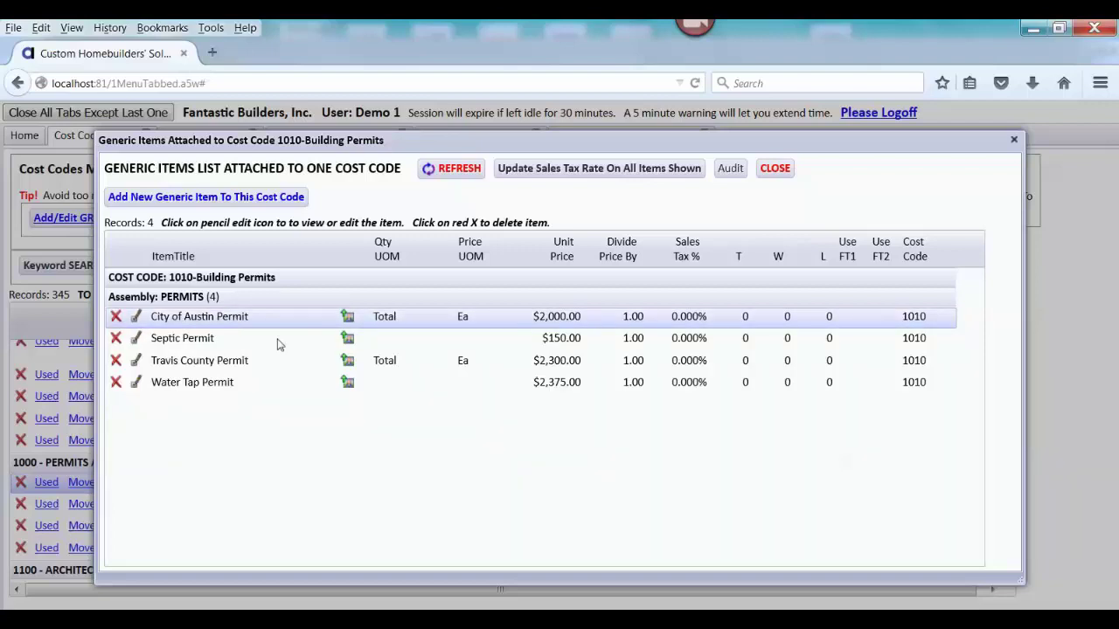
click(775, 169)
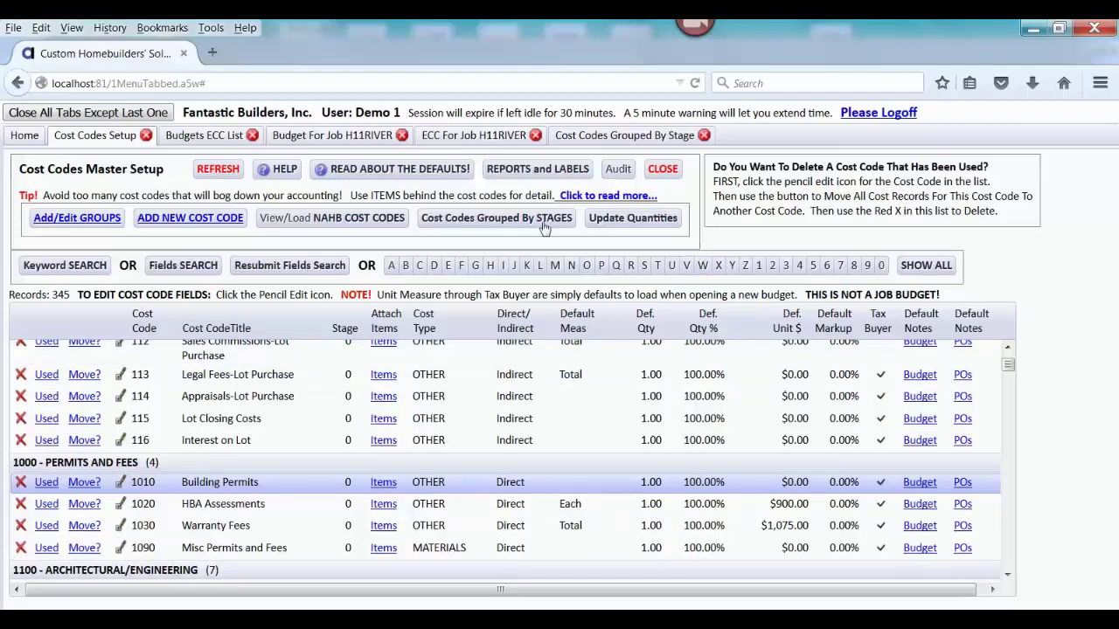
Step: Open the setup of job DemoJob from the jobs list and review its job information
click(24, 136)
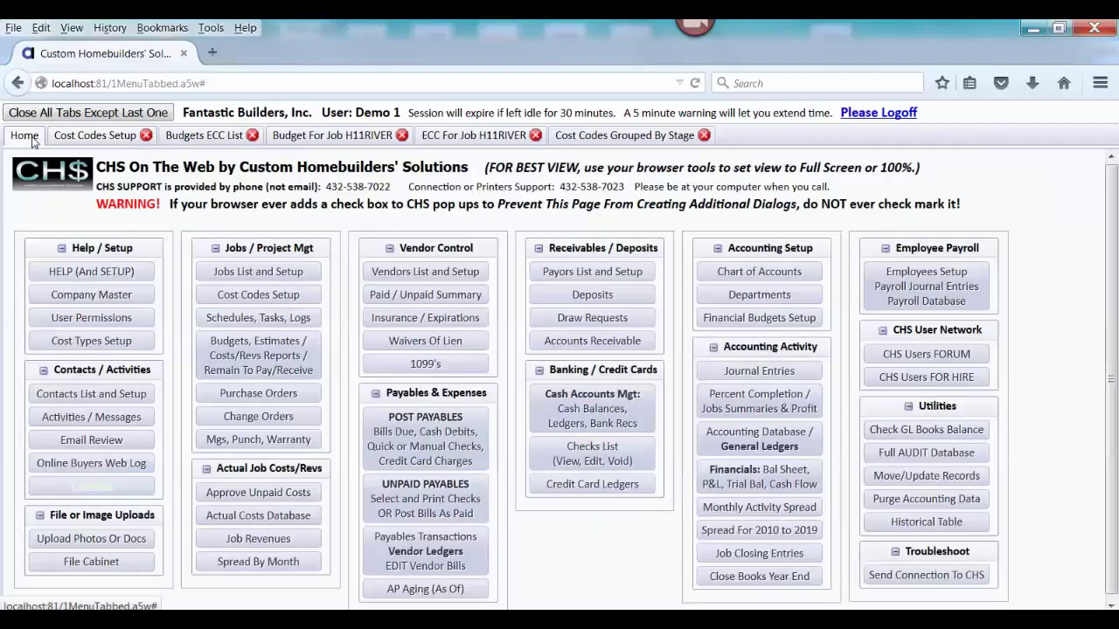
click(261, 273)
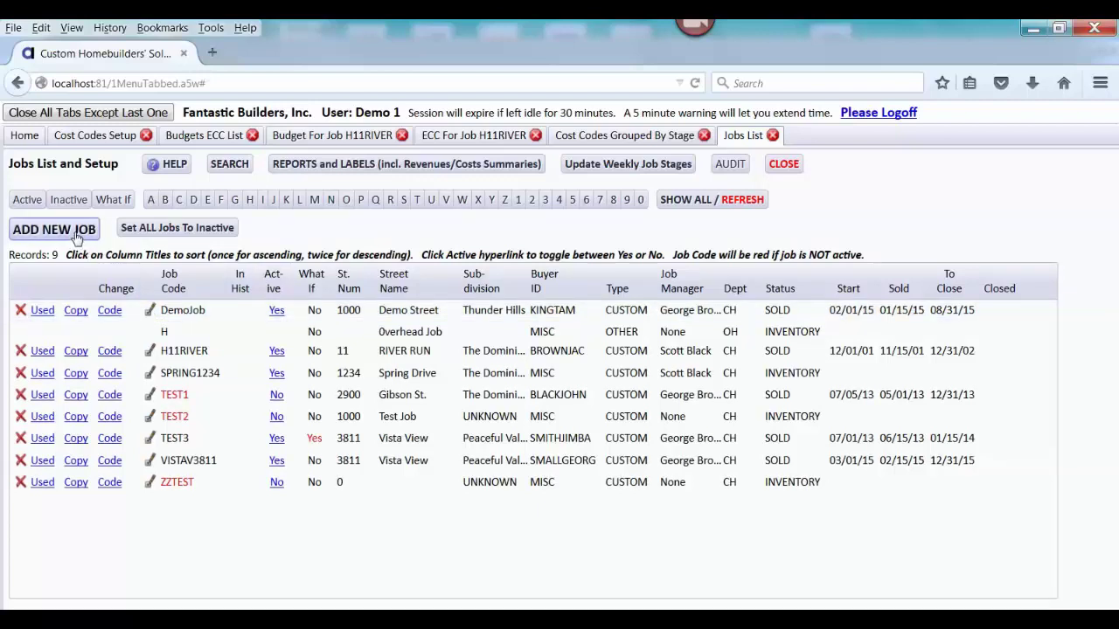
click(148, 313)
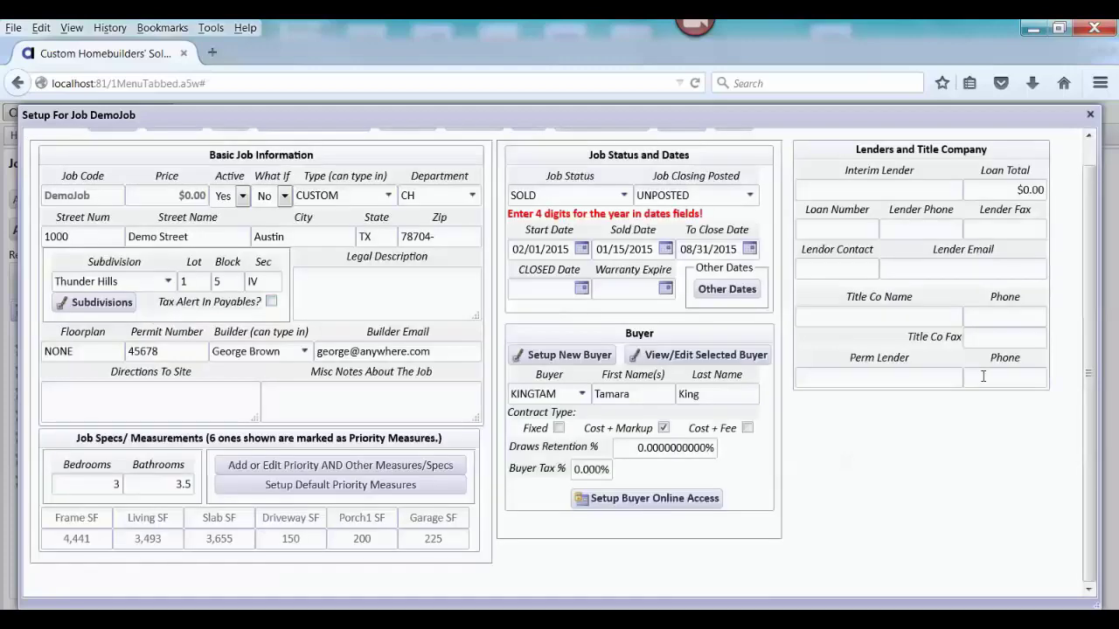
drag(1093, 422, 1090, 355)
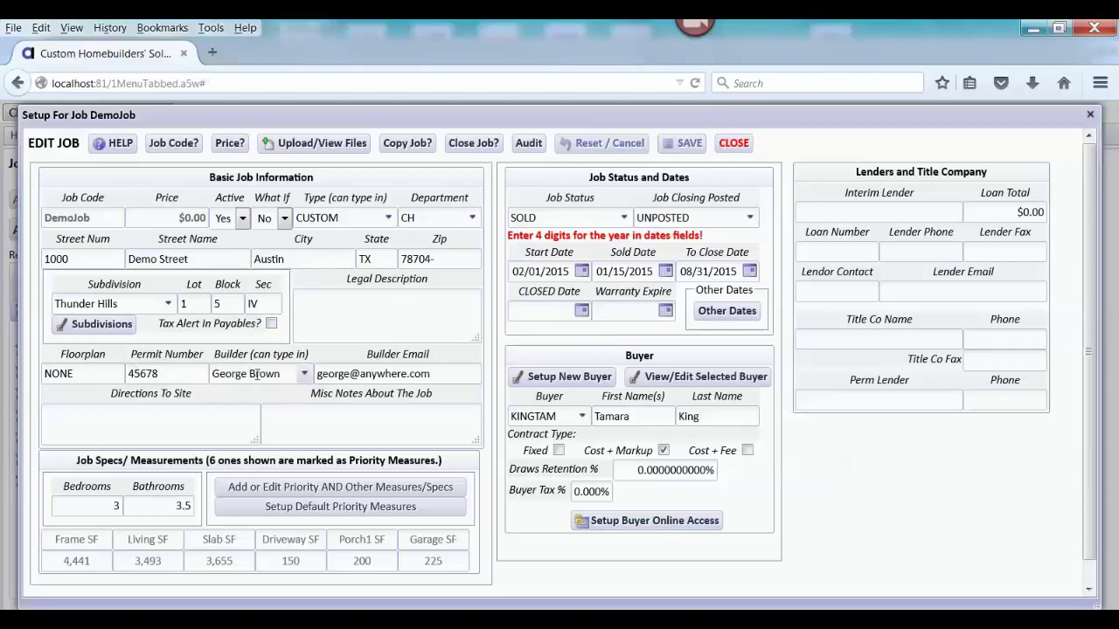
mouse_move(256, 374)
Step: View DemoJob's priority and other measurements, and close the job's specs and setup
click(355, 492)
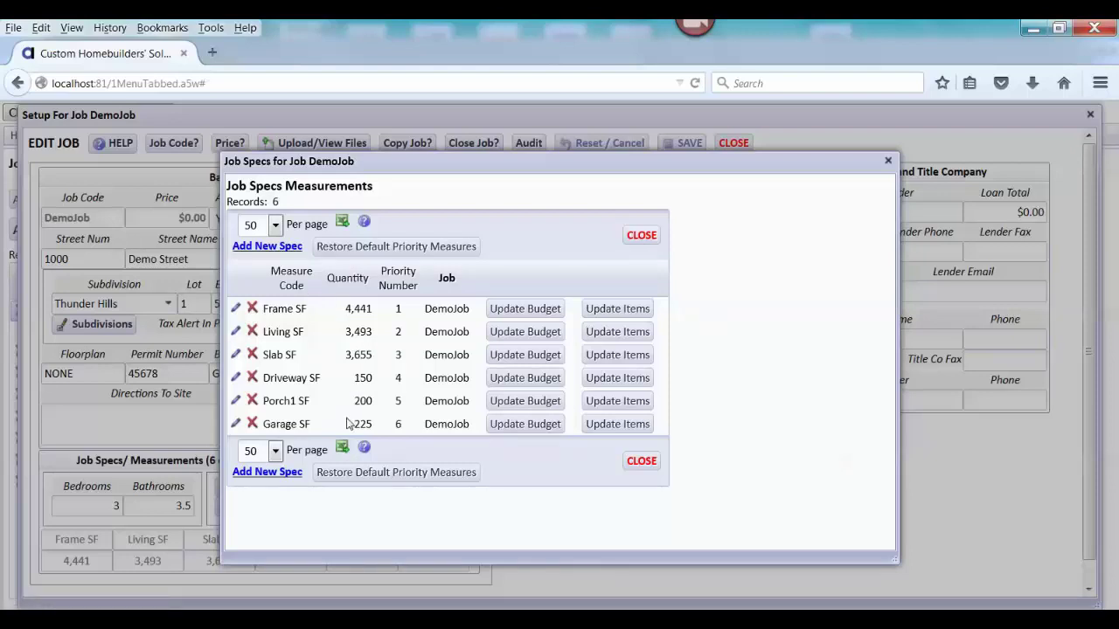
click(641, 462)
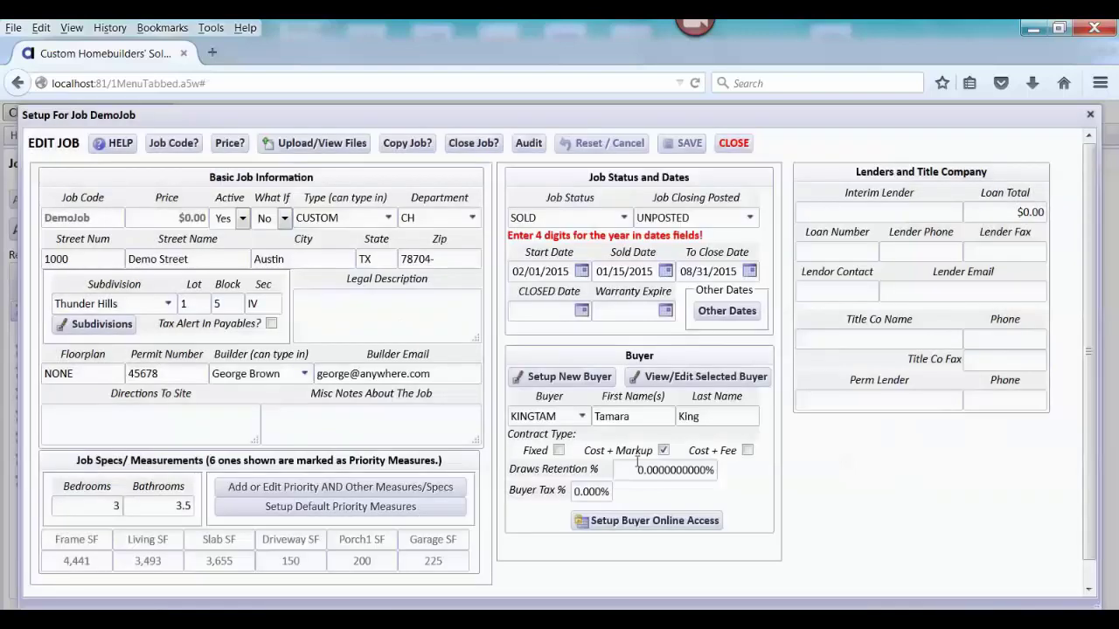
click(733, 143)
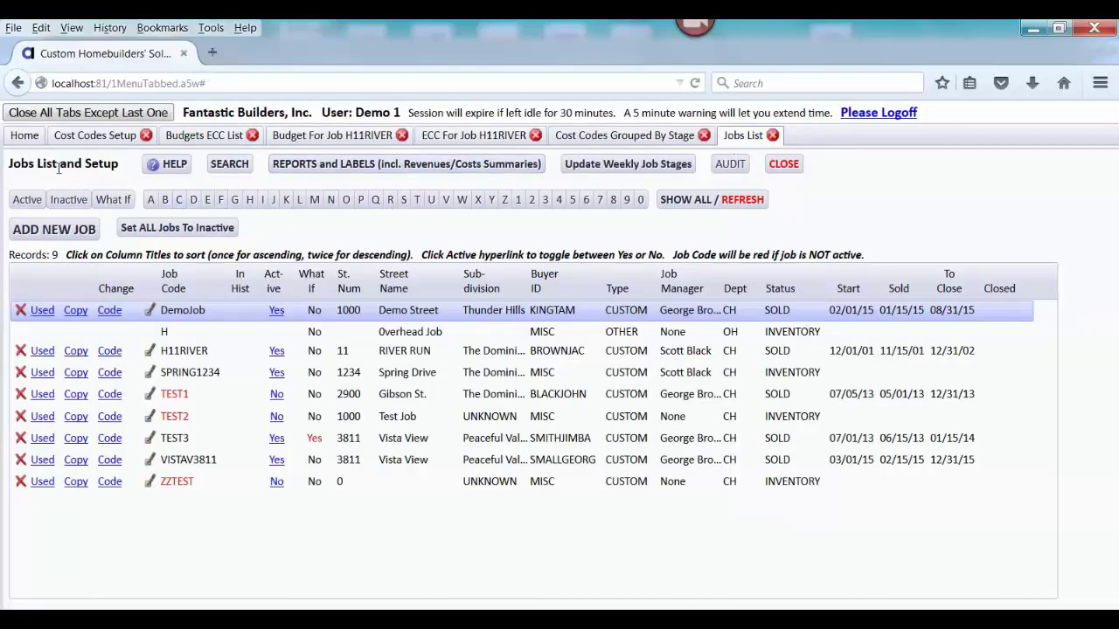
Step: Open the budget creation options for DemoJob and review creating from the Cost Codes Master, another job's budget, or another job's actual costs
click(205, 140)
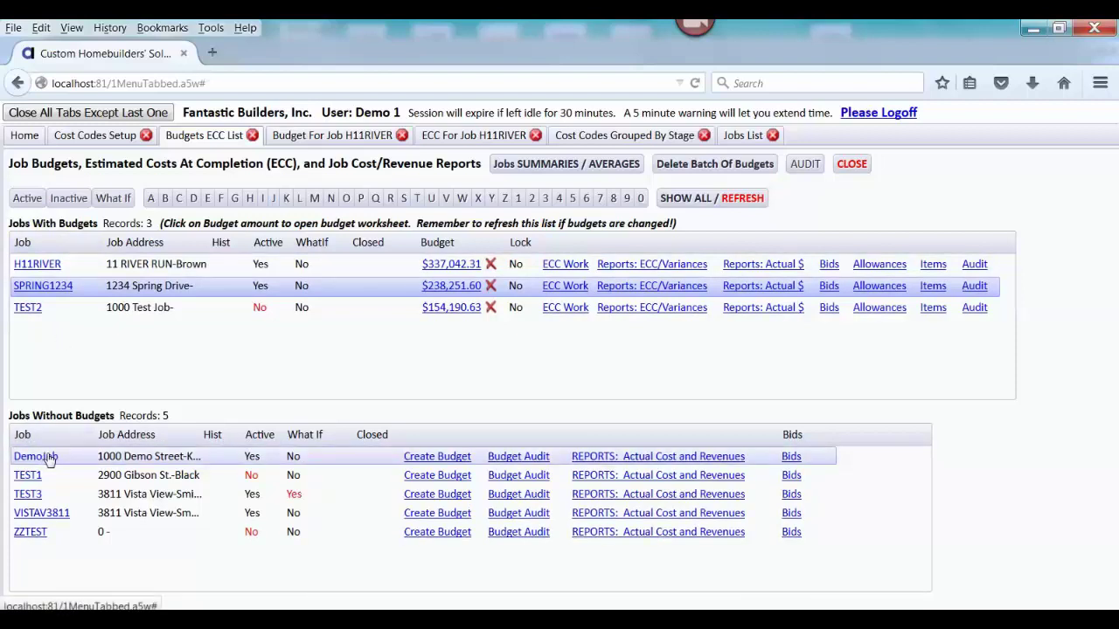
click(445, 462)
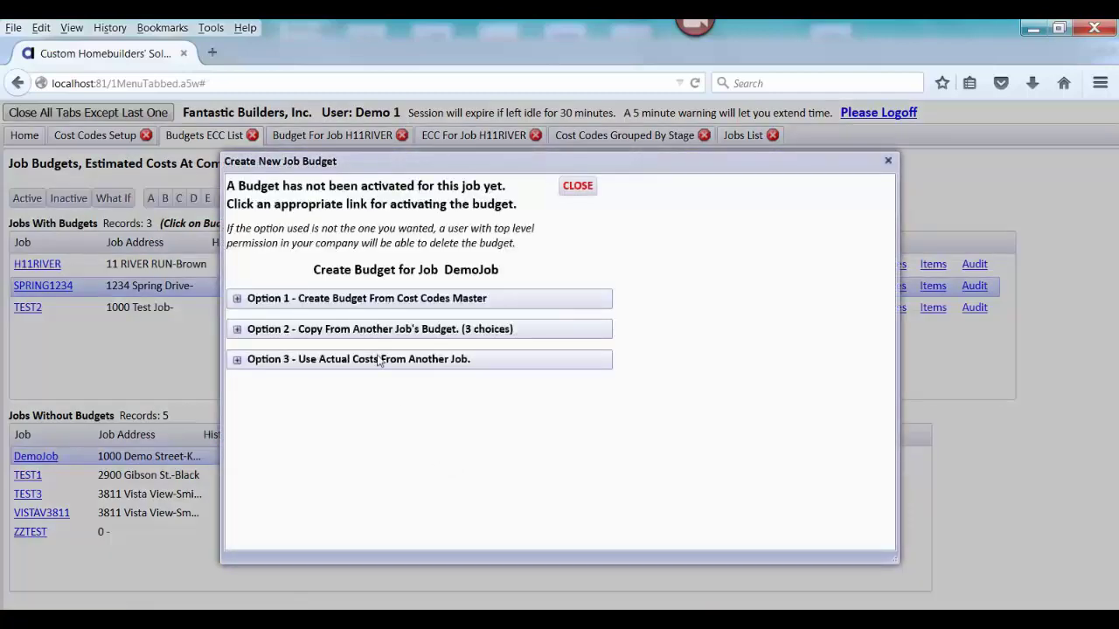
click(368, 306)
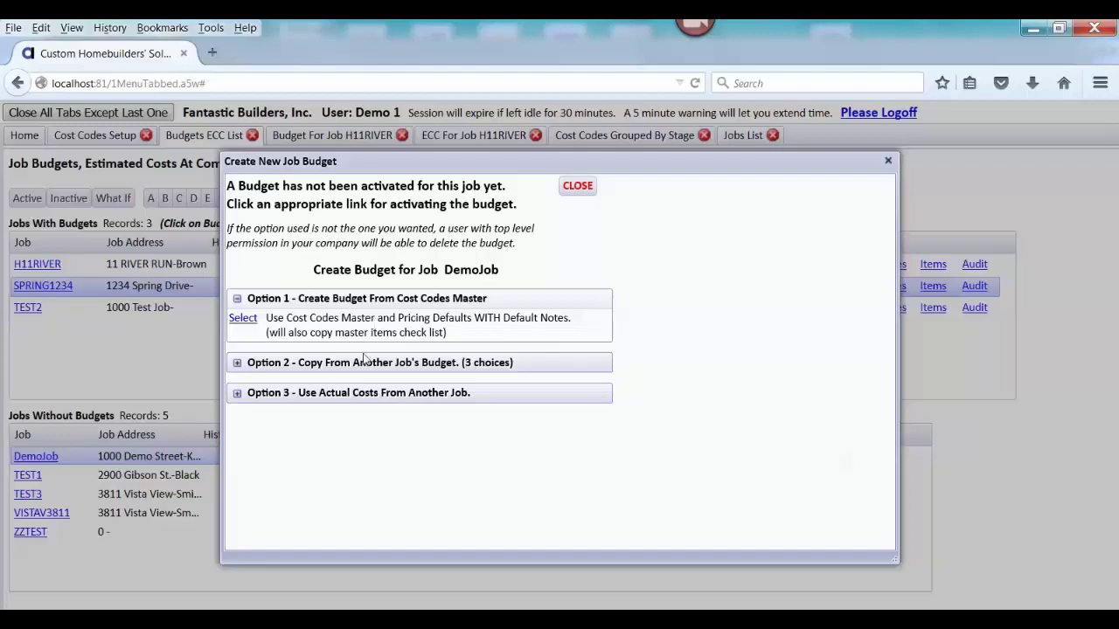
click(360, 367)
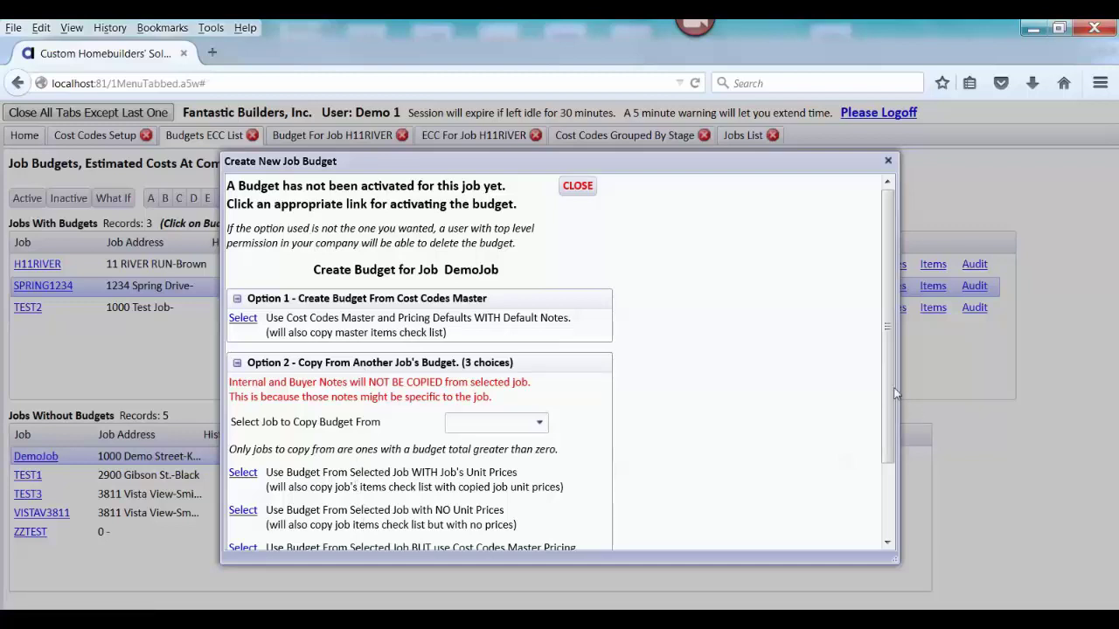
drag(895, 394, 866, 464)
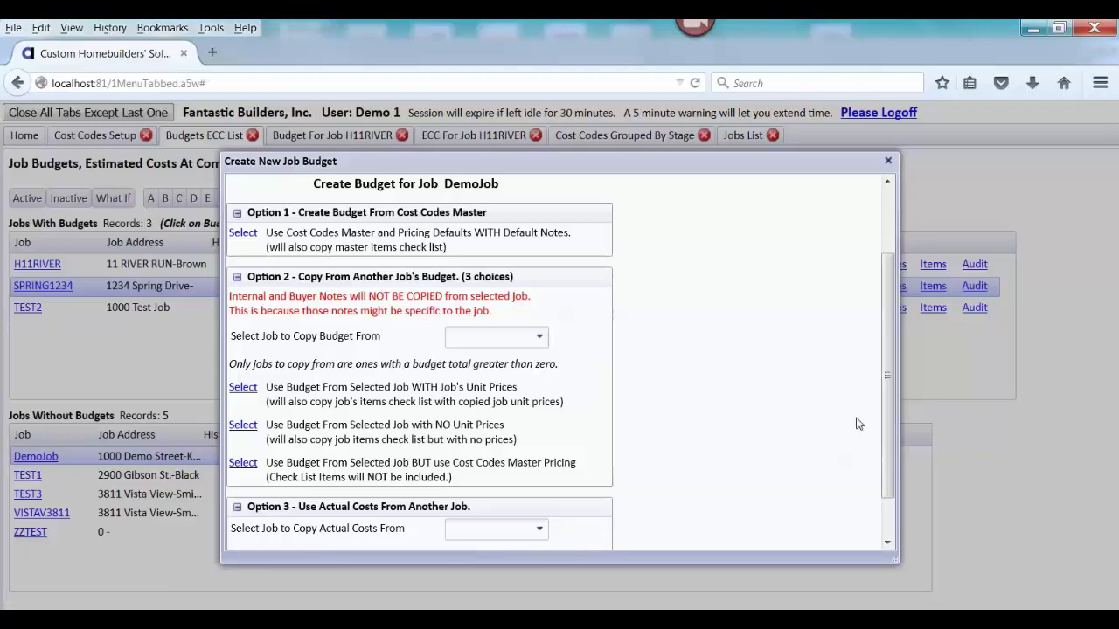
scroll(883, 408, down, 1)
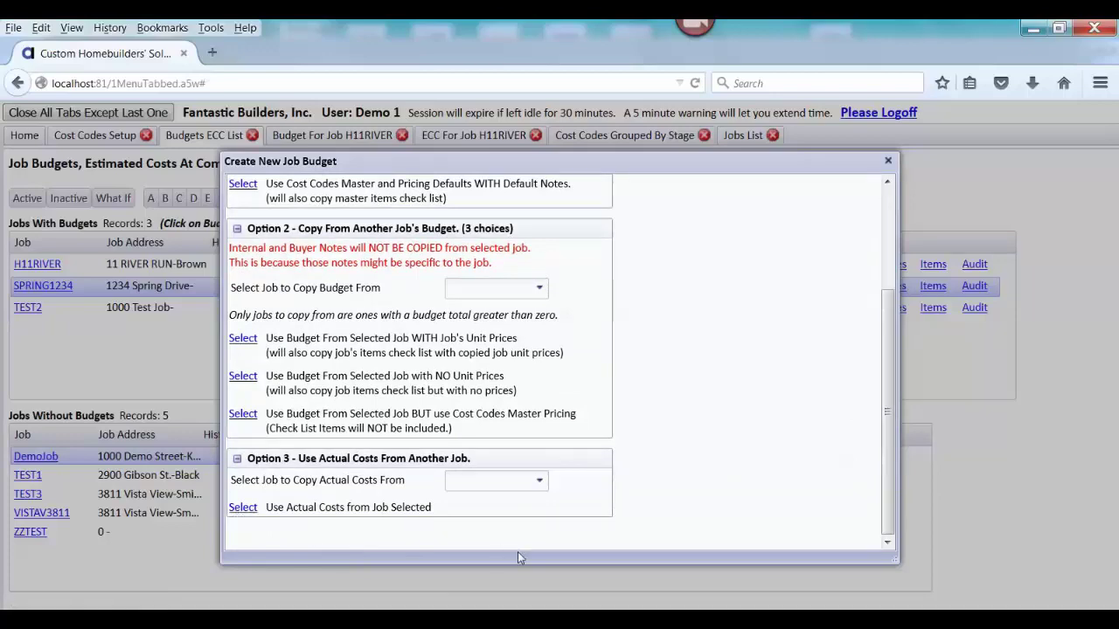
drag(886, 474, 892, 350)
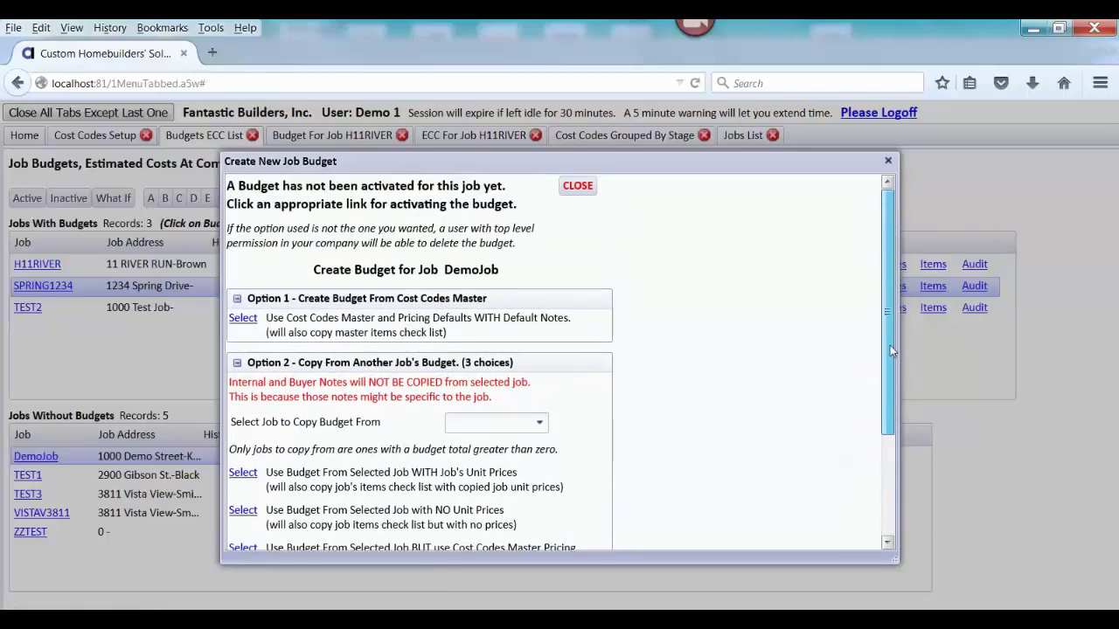
Step: Create DemoJob's budget using the Cost Codes Master and pricing defaults with default notes
click(243, 318)
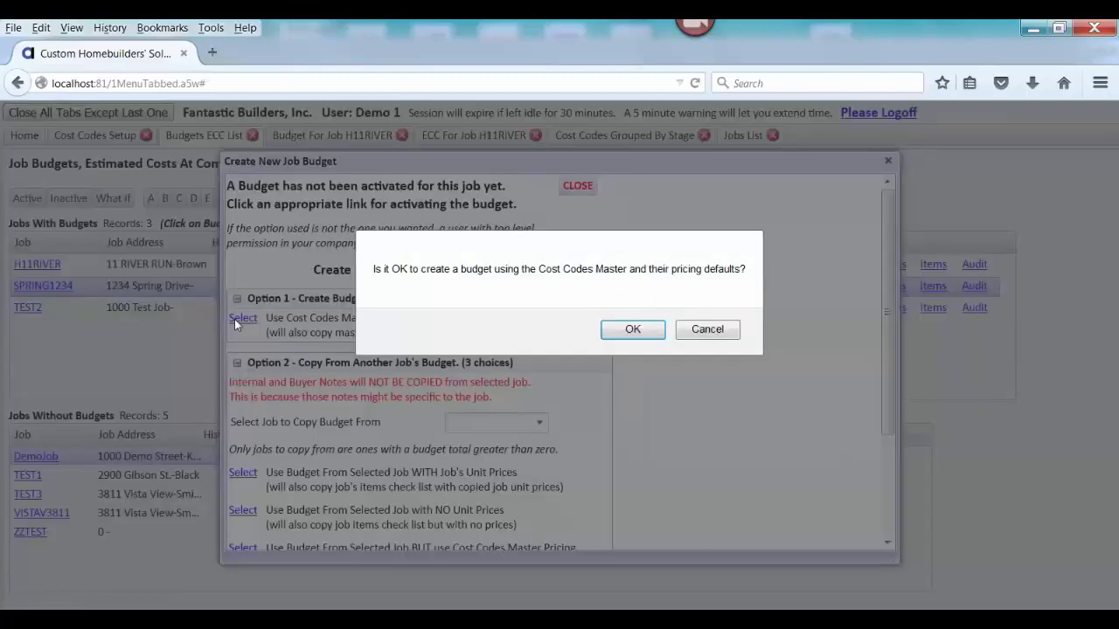
click(612, 336)
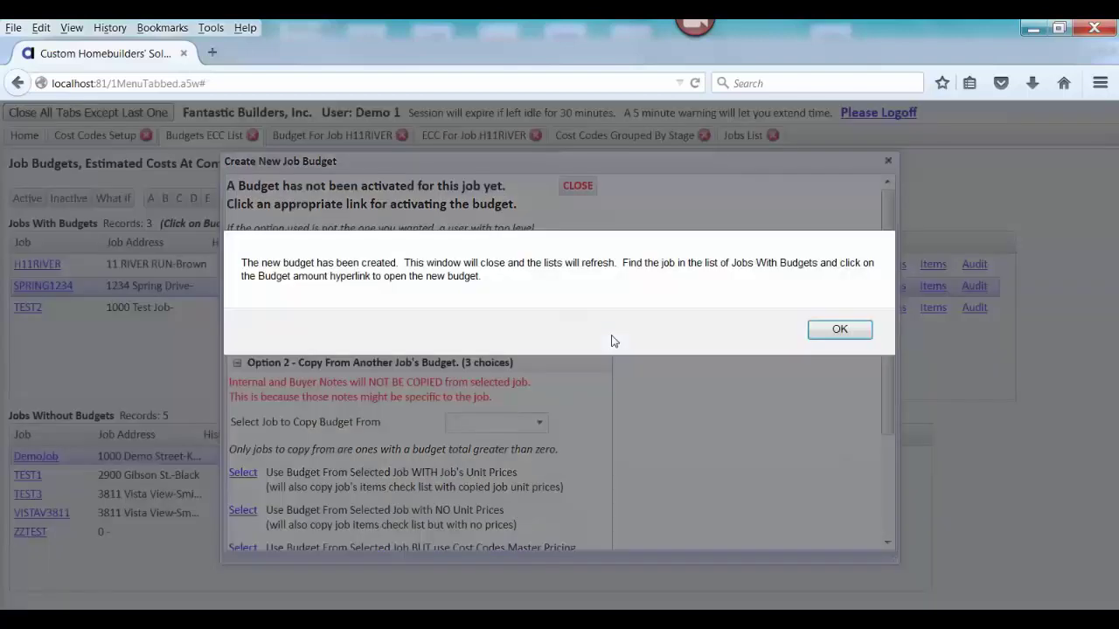
click(812, 331)
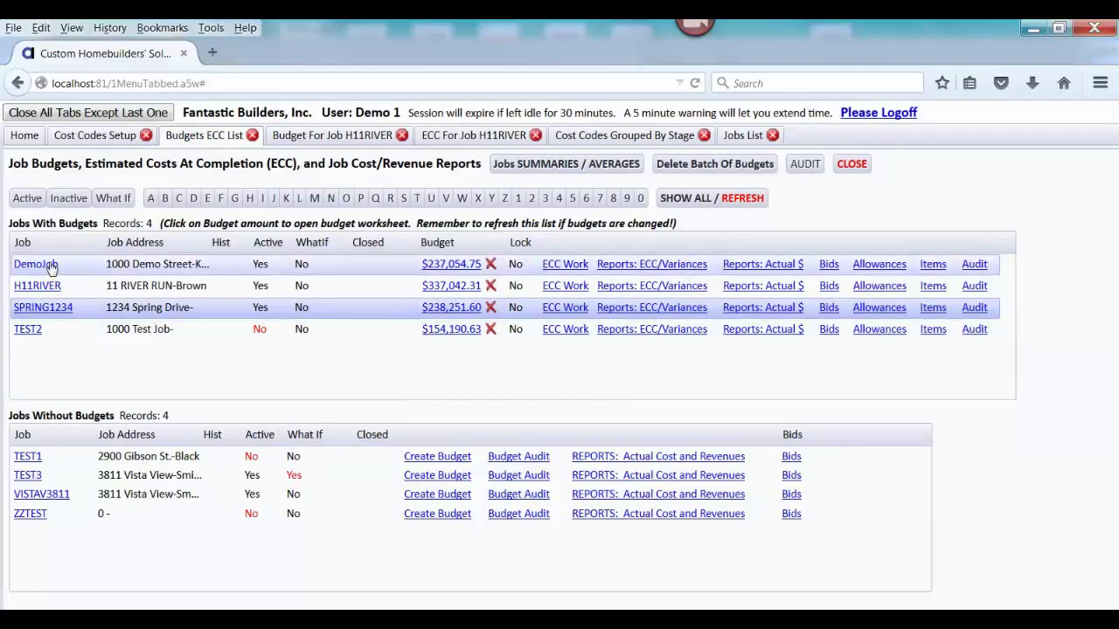
Step: Open DemoJob's budget worksheet and examine the job totals and the budget lines from lot costs through utilities
click(451, 270)
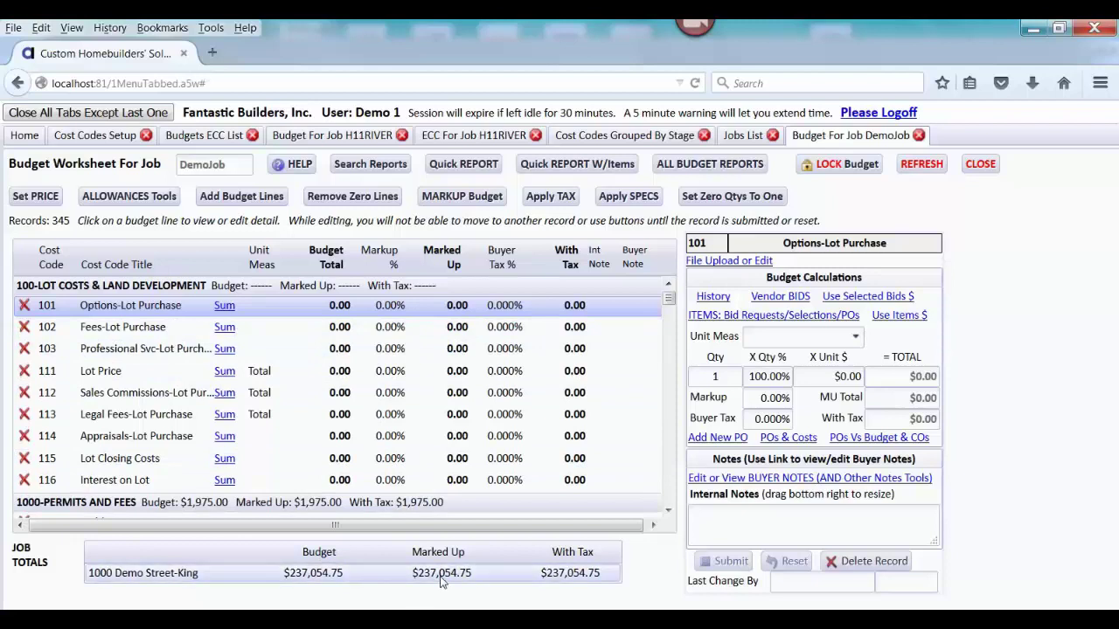
click(668, 510)
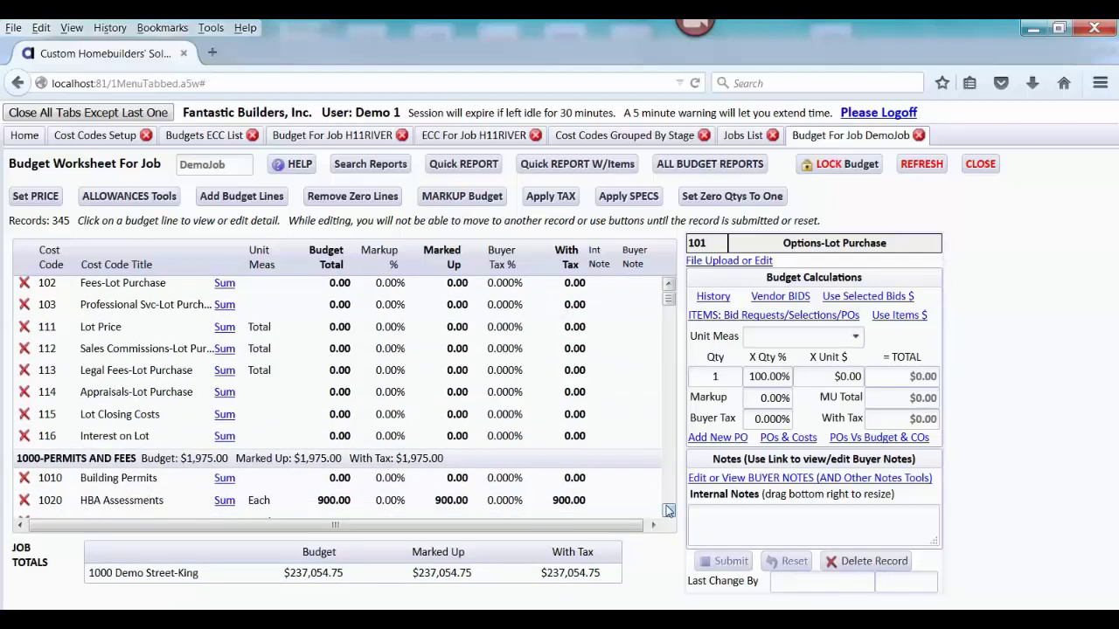
click(668, 511)
click(668, 511)
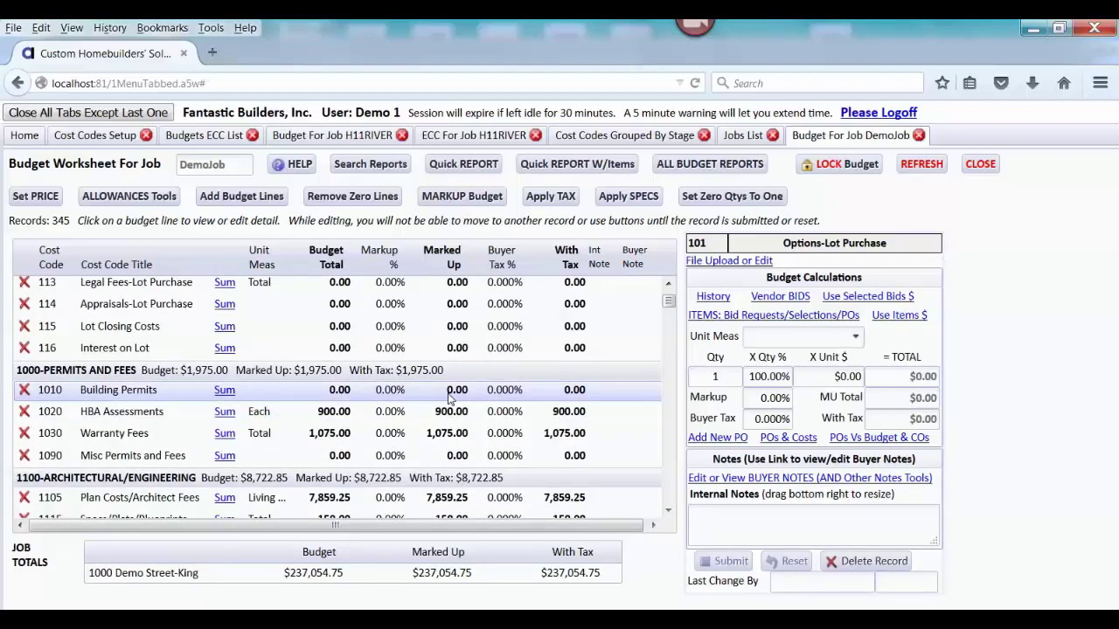
click(668, 511)
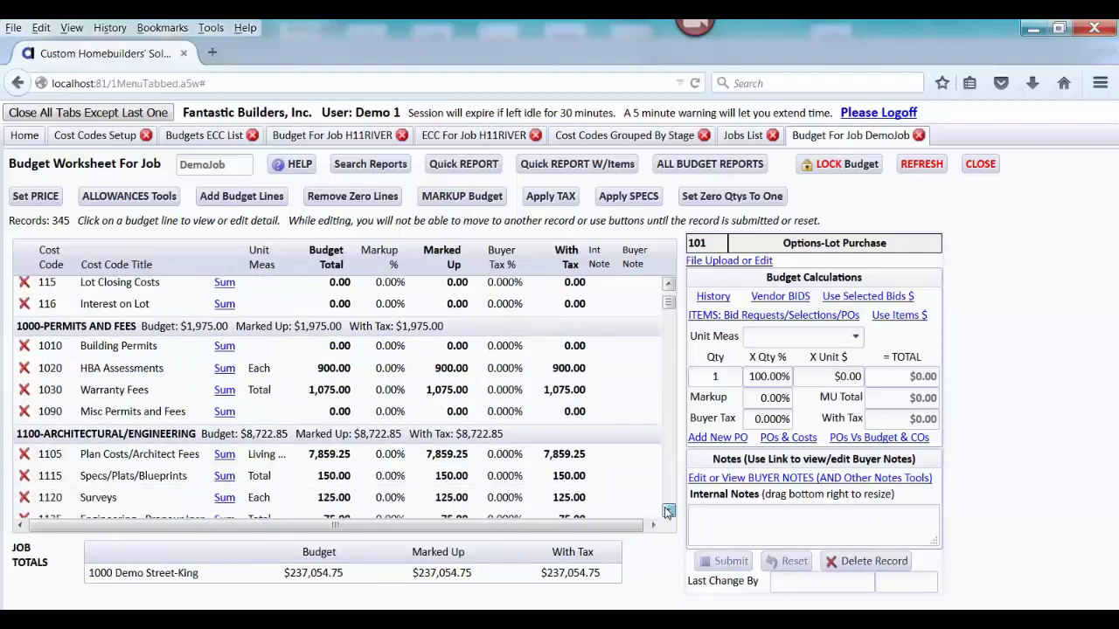
click(667, 510)
scroll(668, 510, down, 10)
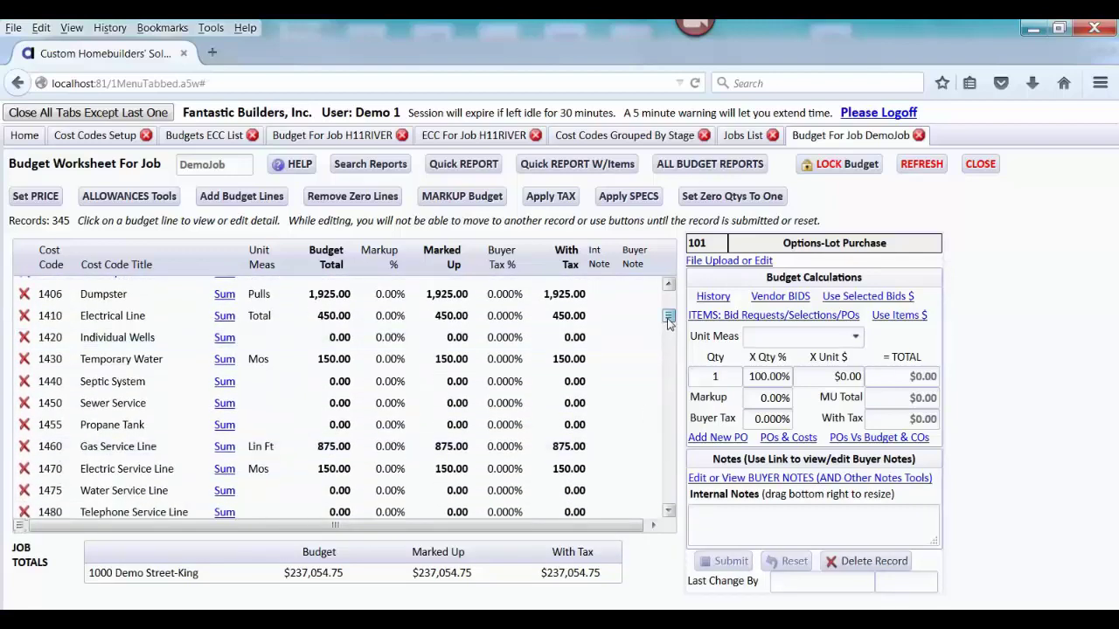
Step: Set the unit price of budget line 3150 Framing Labor to $4.25 and submit the change
drag(668, 316, 669, 347)
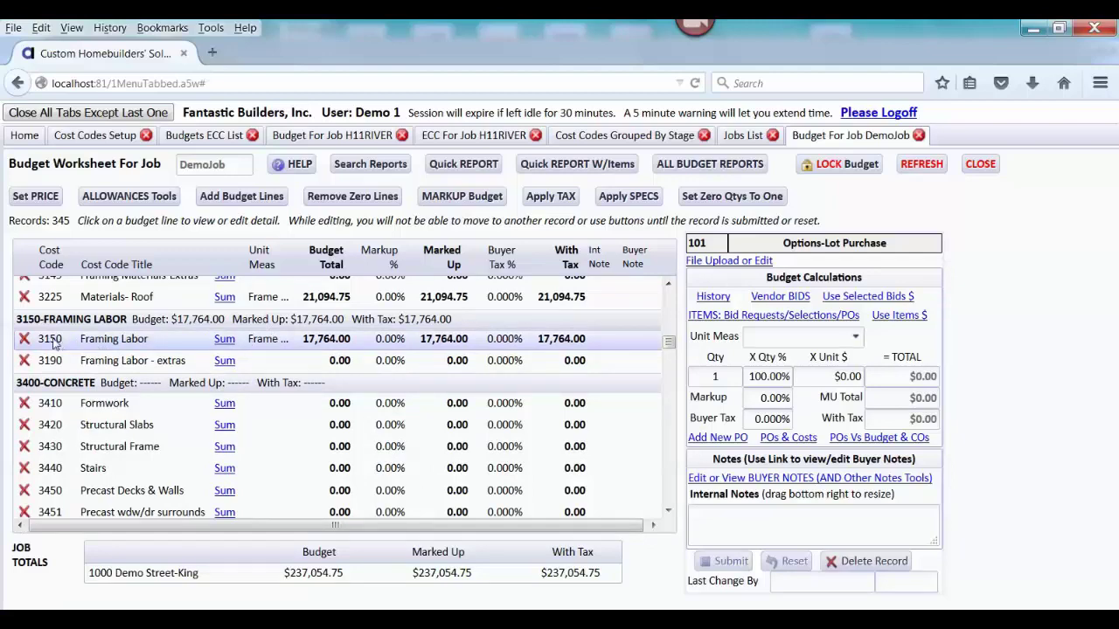
click(281, 349)
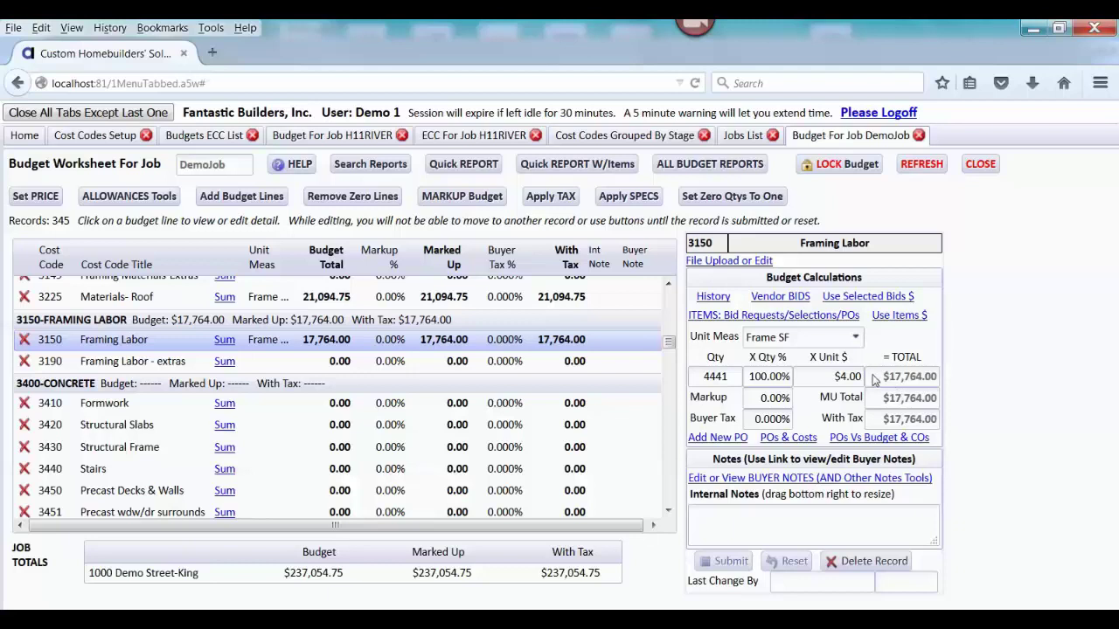
drag(832, 376, 906, 376)
text(4.25)
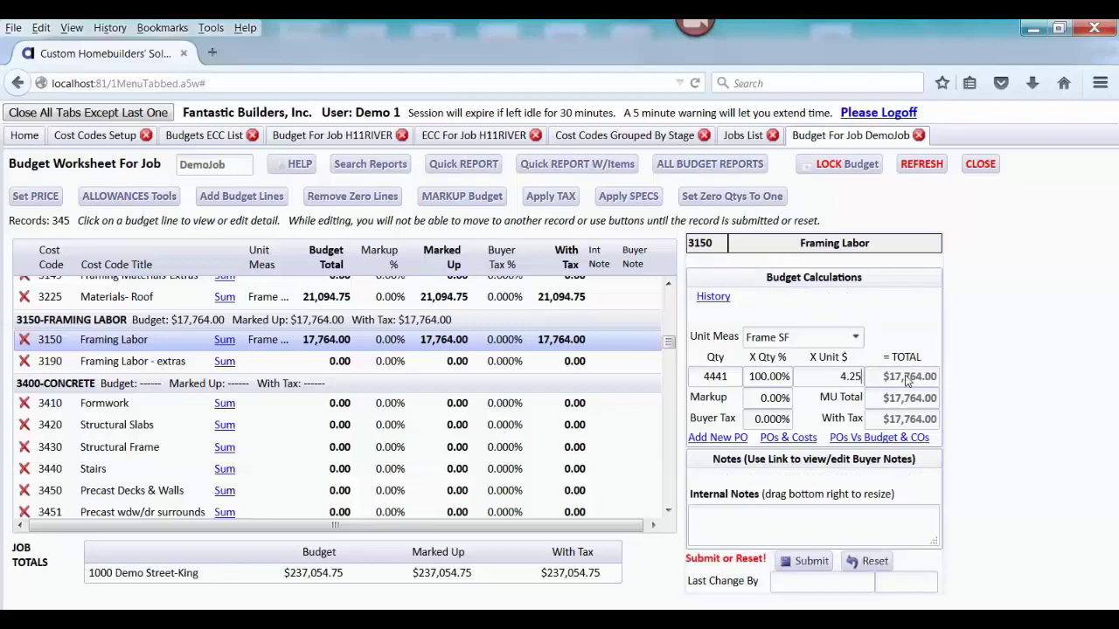
key(Tab)
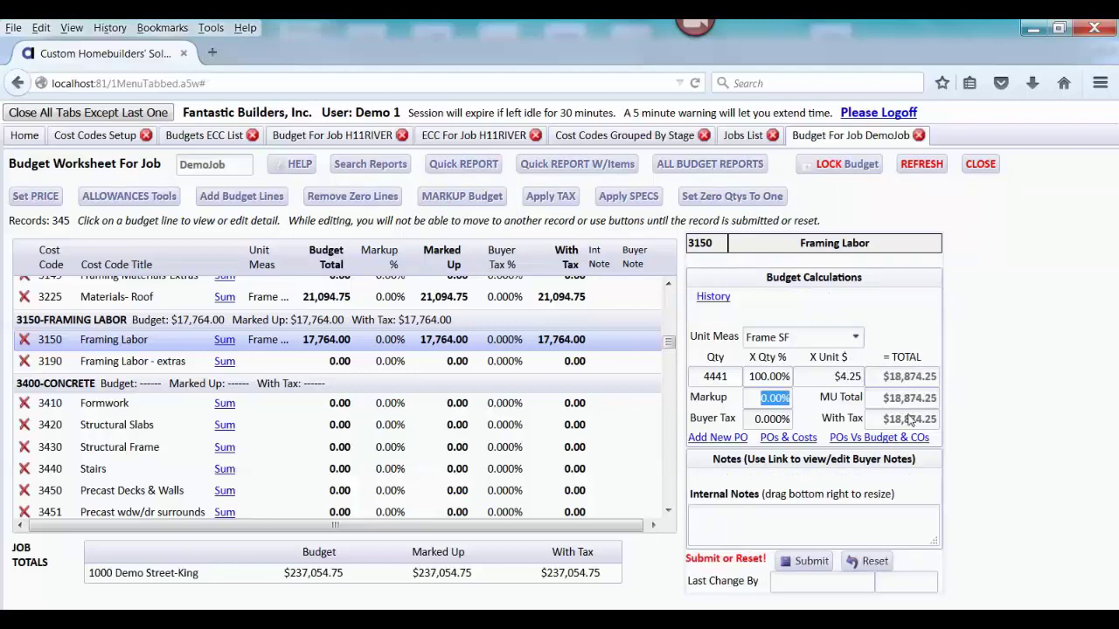
click(799, 566)
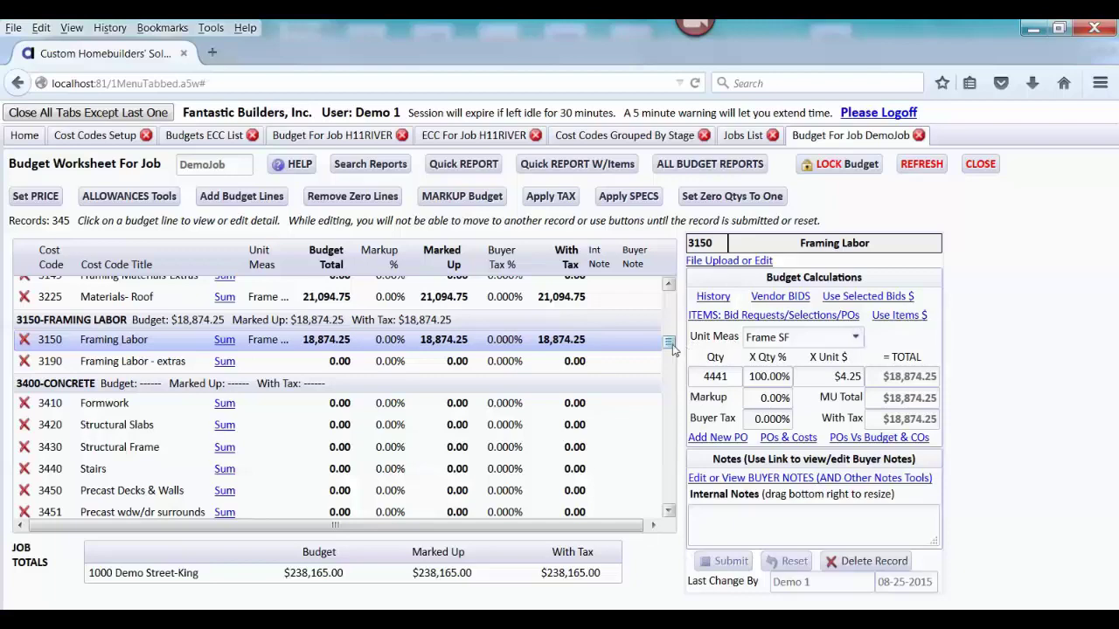
Step: Open the items attached to budget line 1010 Building Permits and mark City of Austin Permit and Travis County Permit for the budget
drag(668, 343, 671, 310)
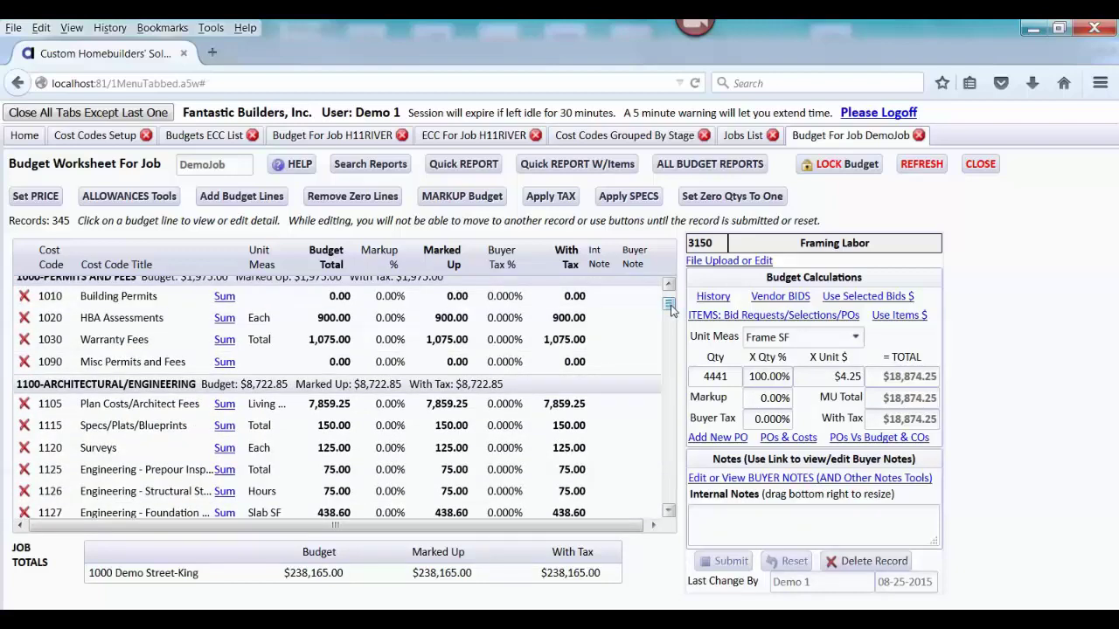
click(536, 303)
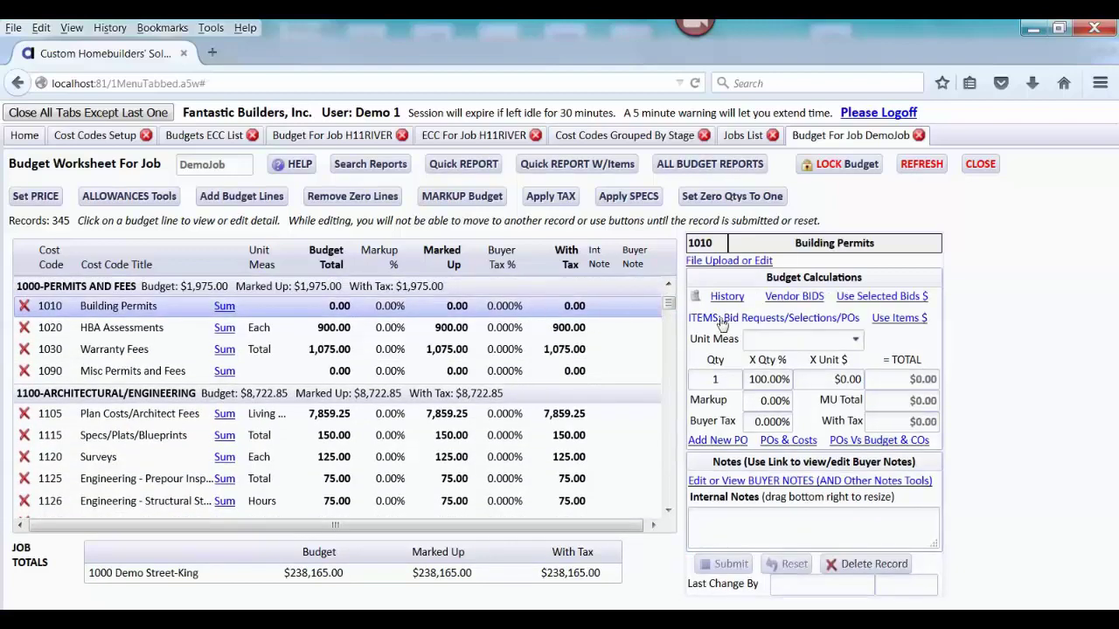
click(722, 320)
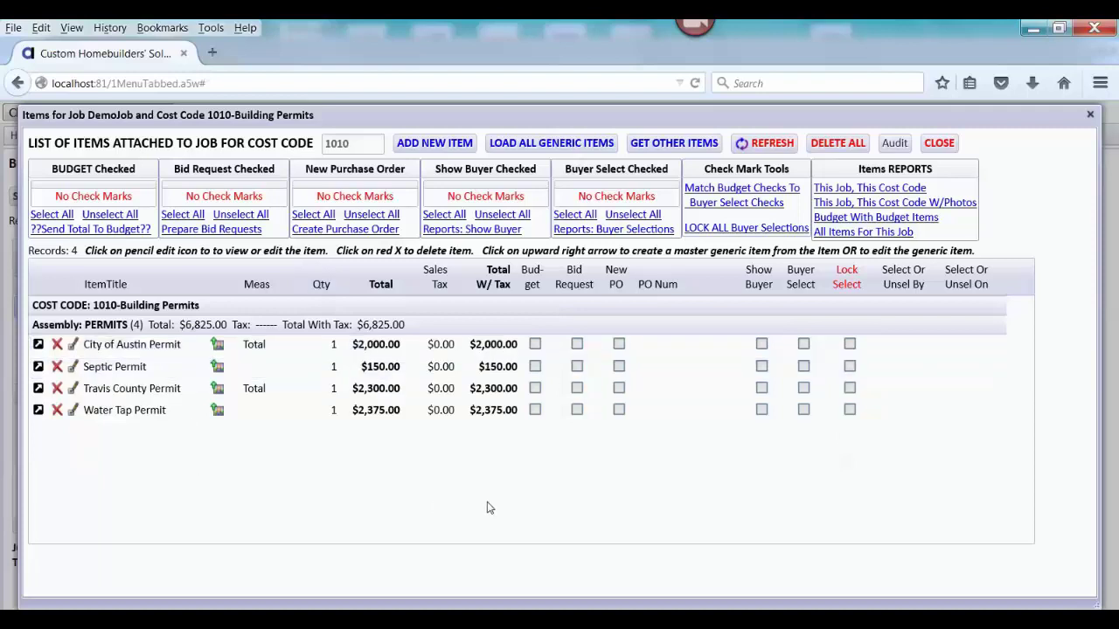
click(534, 344)
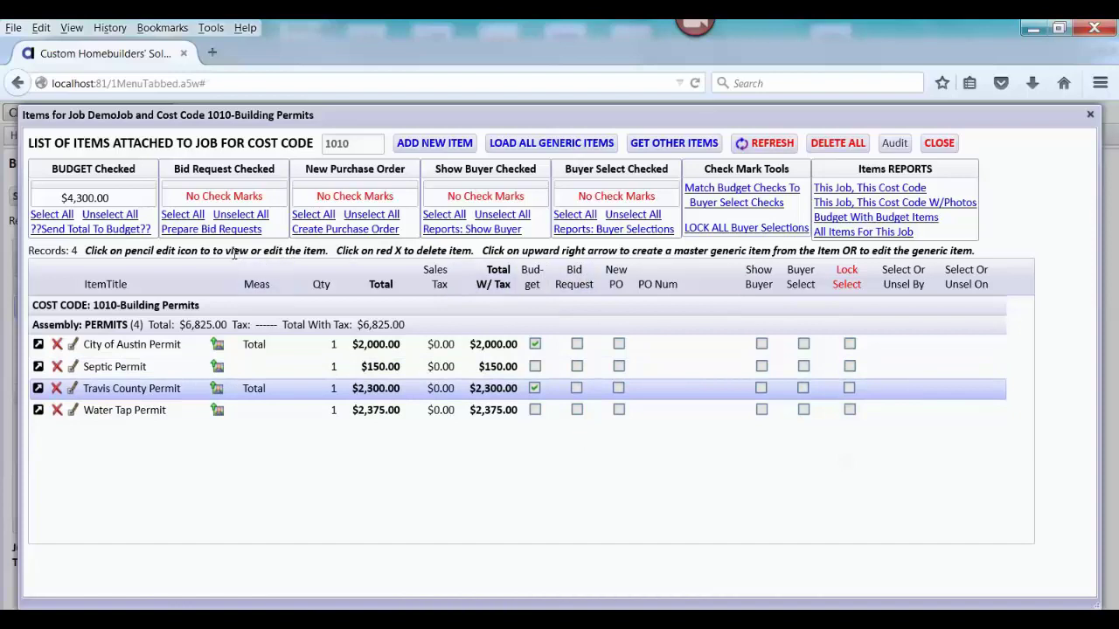
Step: Try to send the checked items' total to the budget from the items list, and close the list
click(119, 229)
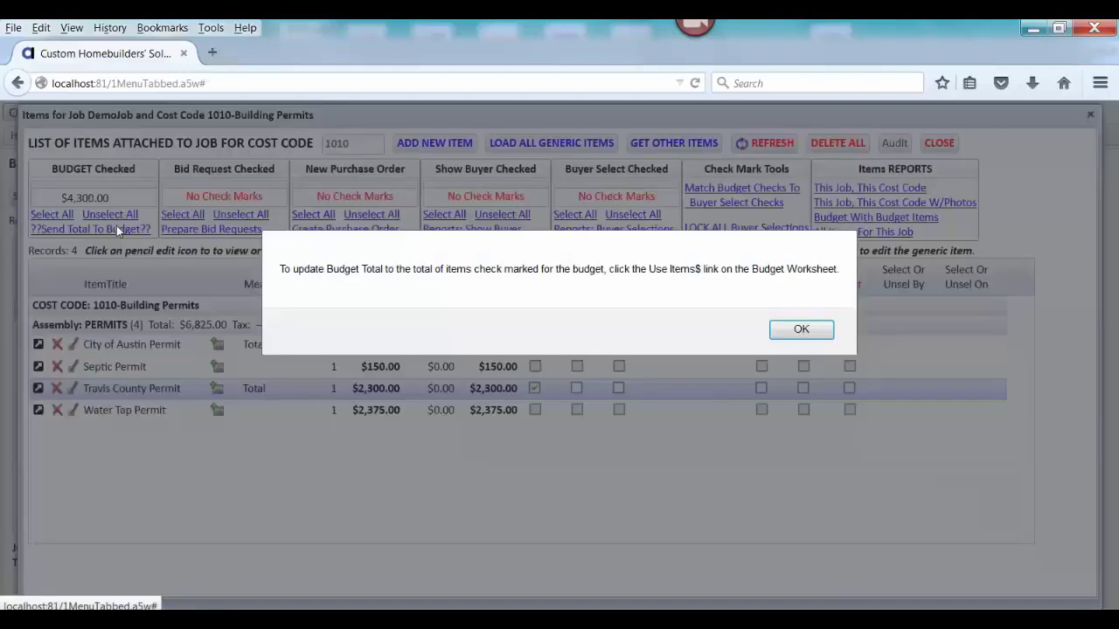
click(799, 330)
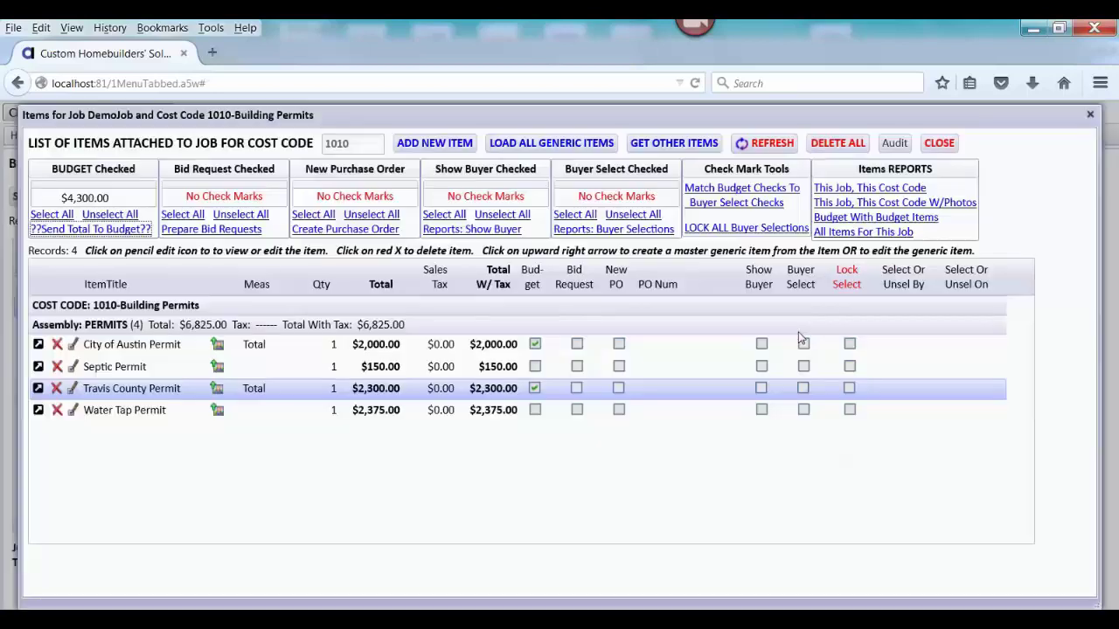
click(927, 150)
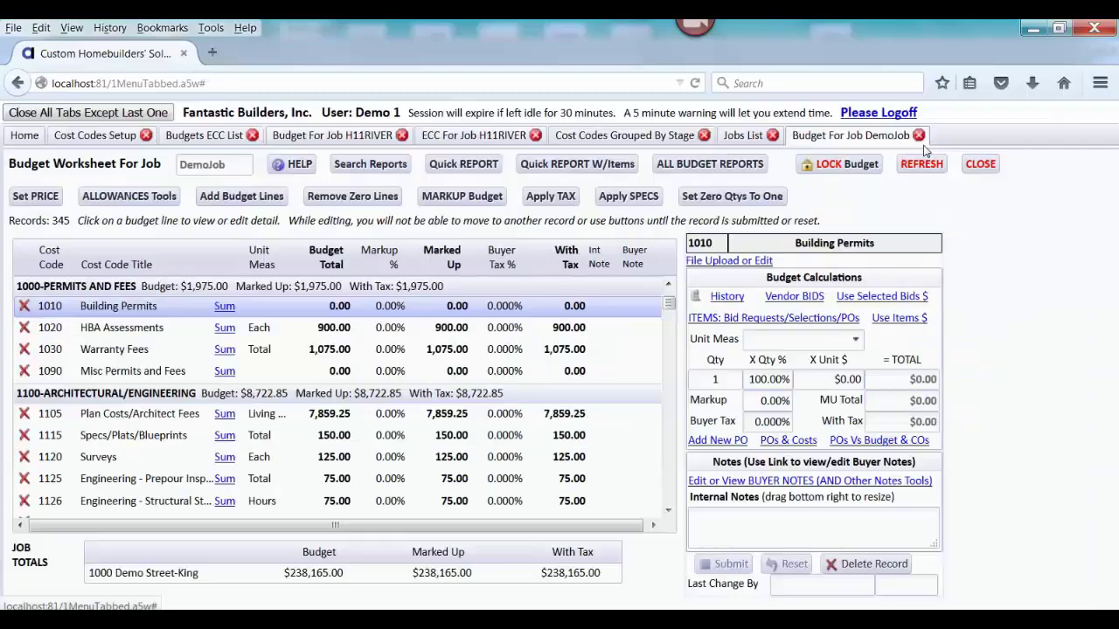
Step: Use the checked items' total as the budget amount for 1010 Building Permits and submit the line
click(889, 319)
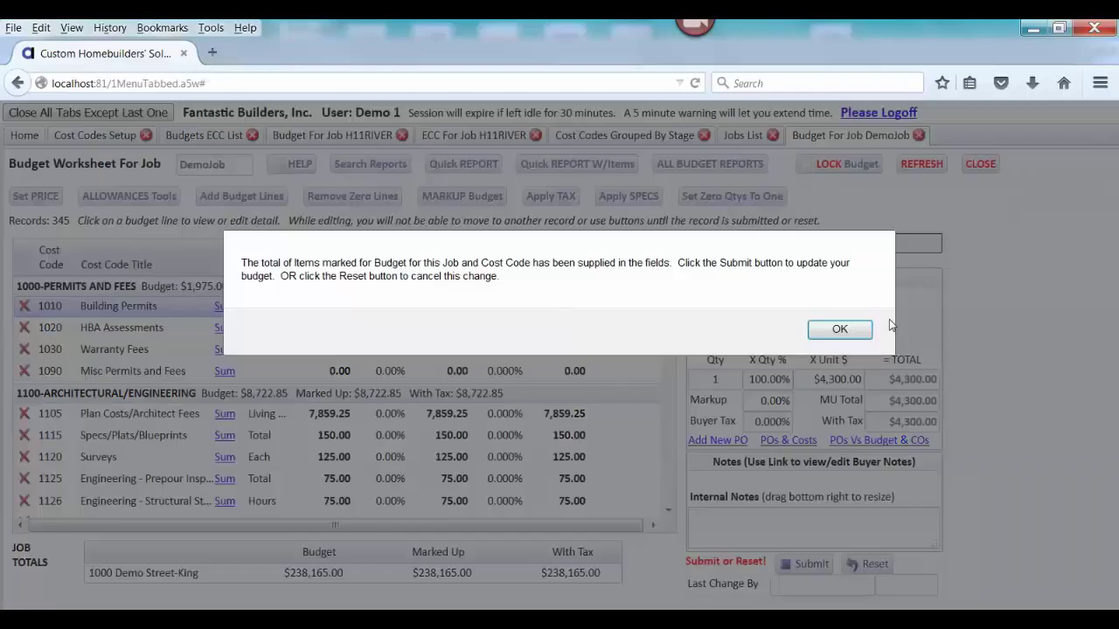
click(839, 328)
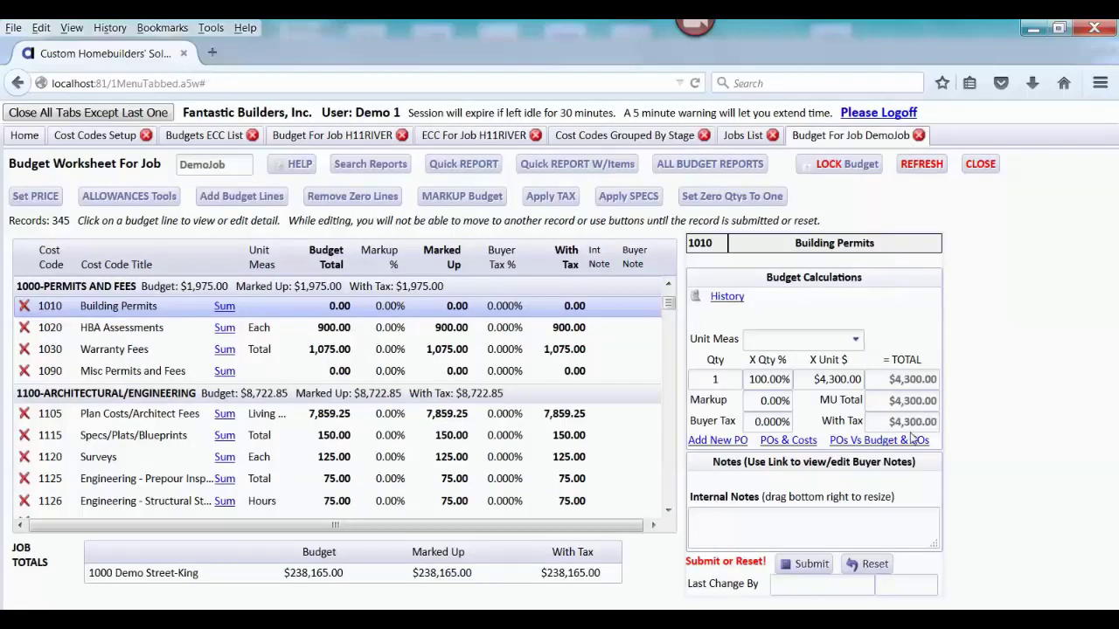
click(810, 565)
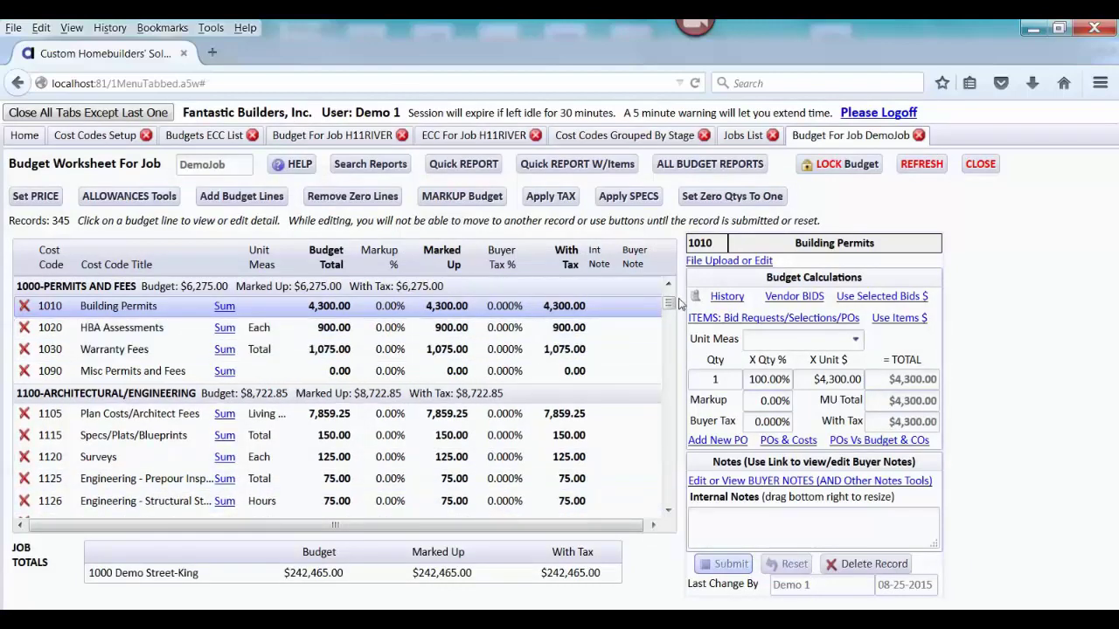
Step: Apply a 25% markup to all of DemoJob's budgeted costs, and refresh the budget worksheet
drag(672, 304, 664, 358)
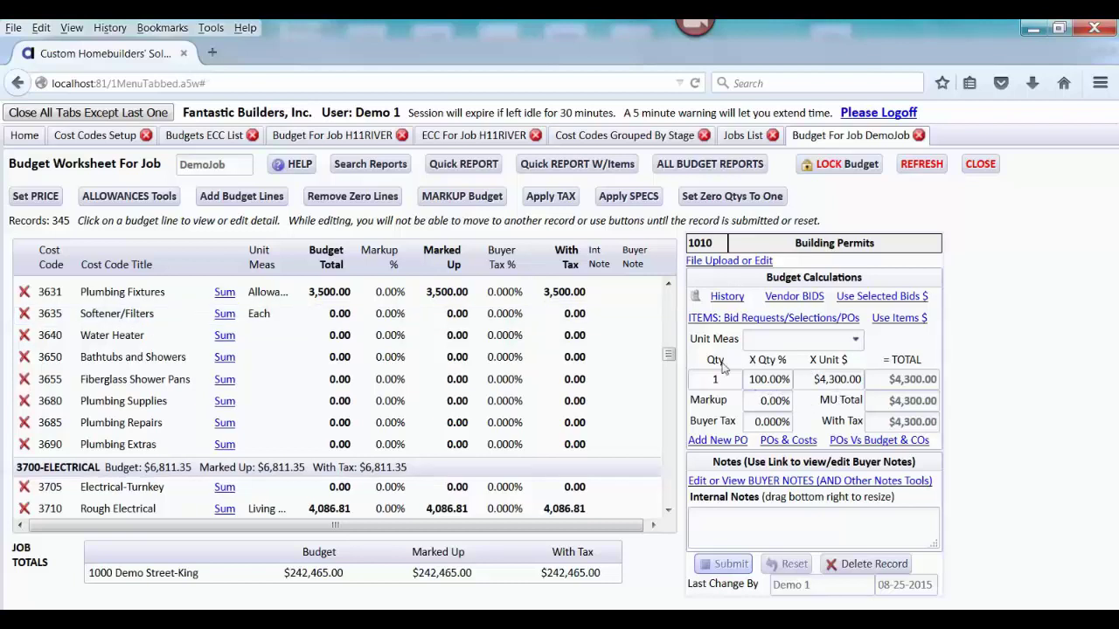
click(494, 198)
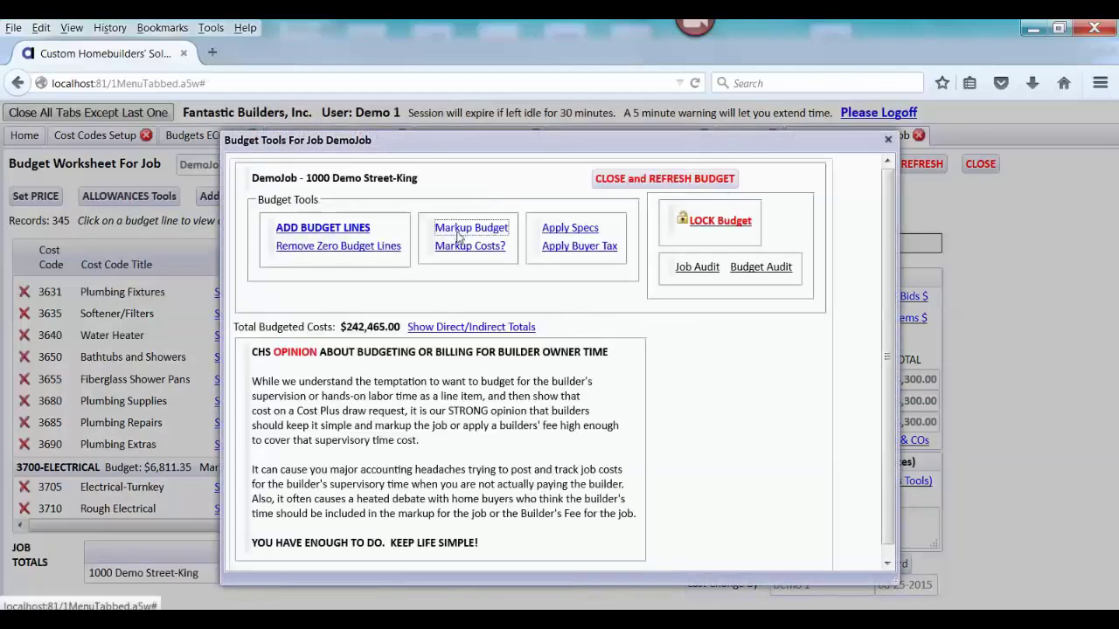
click(459, 232)
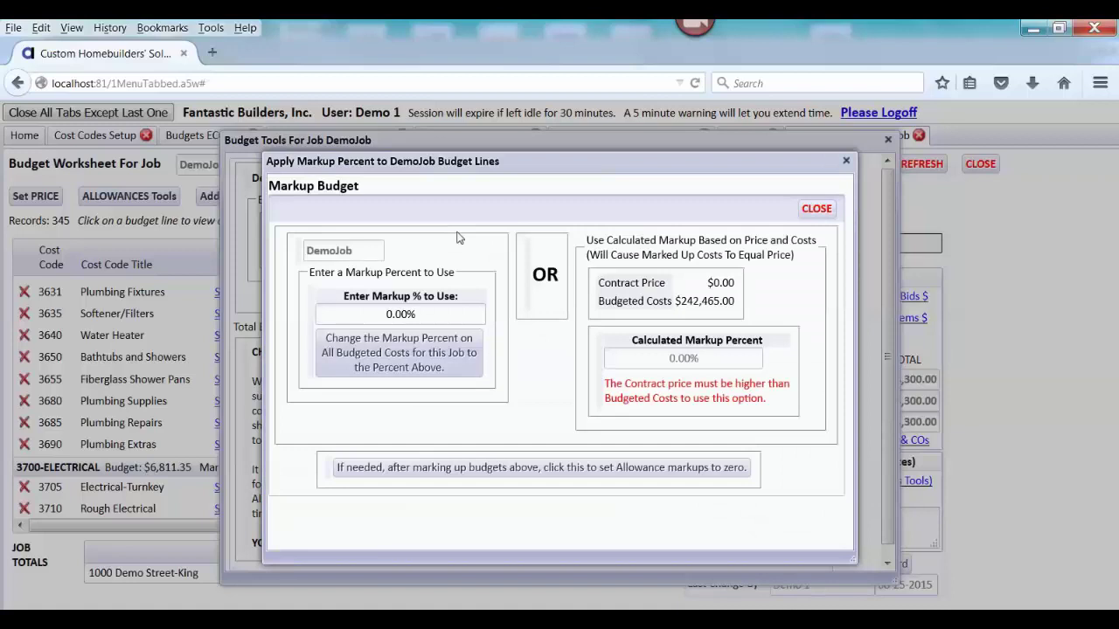
drag(387, 314, 442, 316)
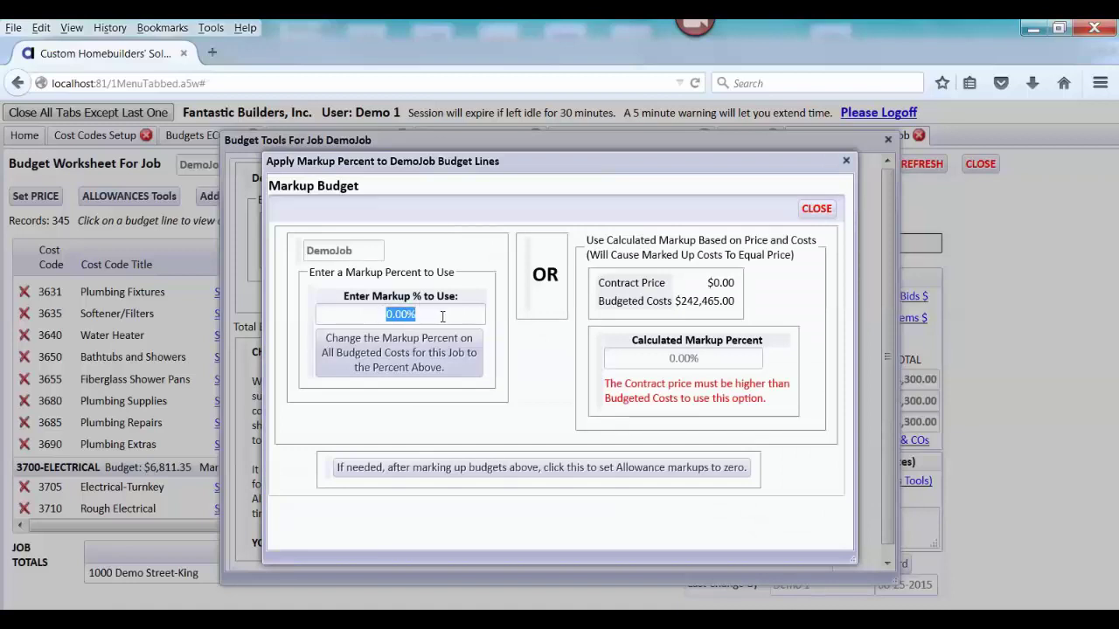
text(25)
key(Tab)
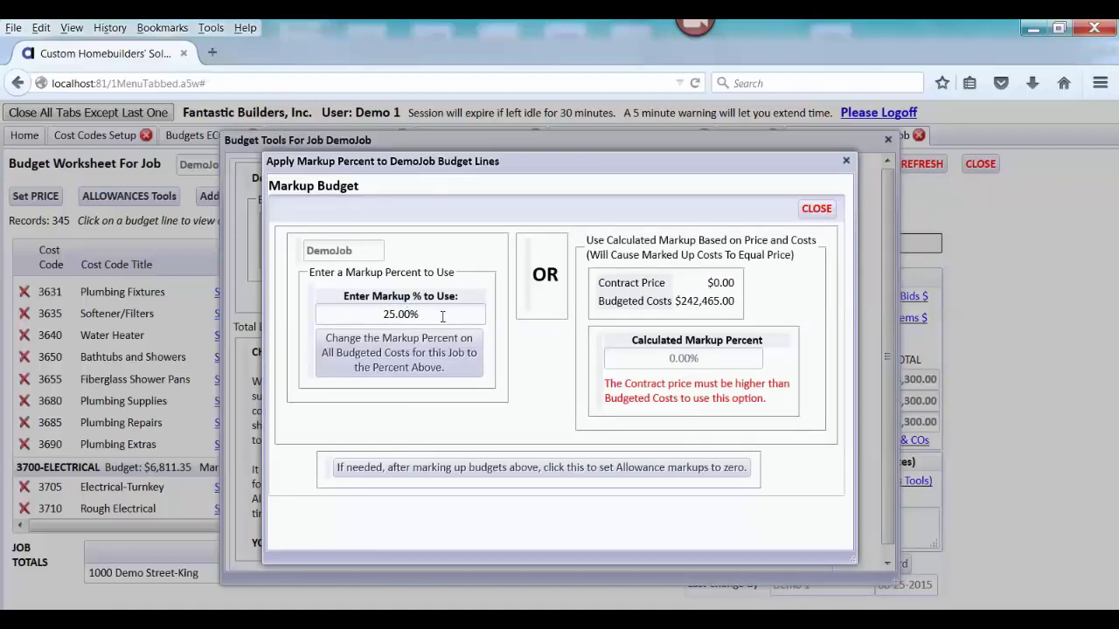
click(448, 360)
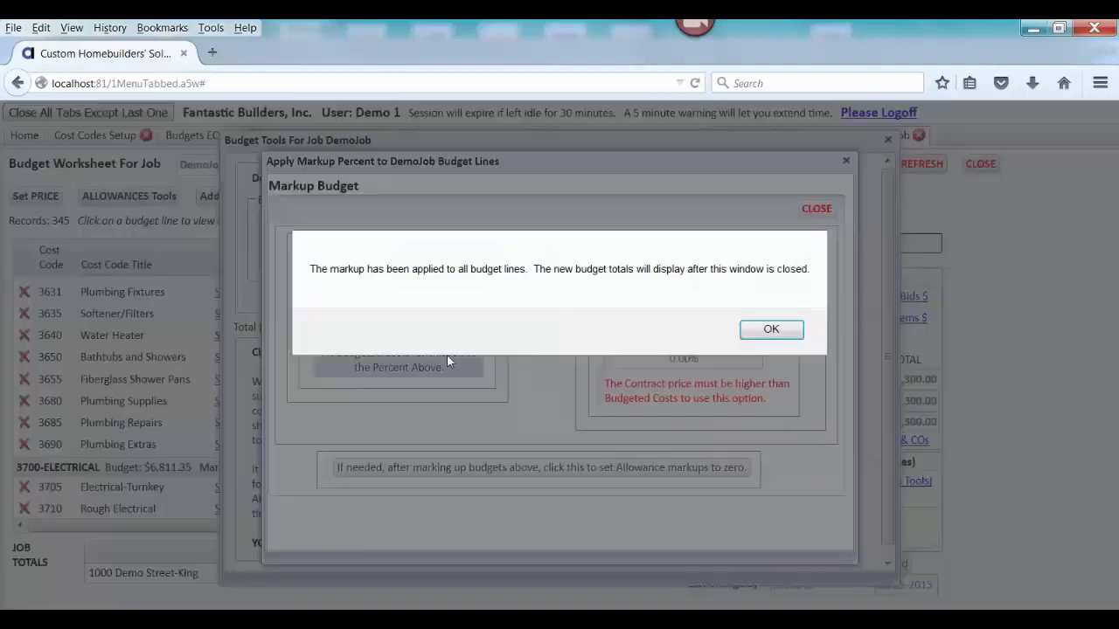
click(769, 330)
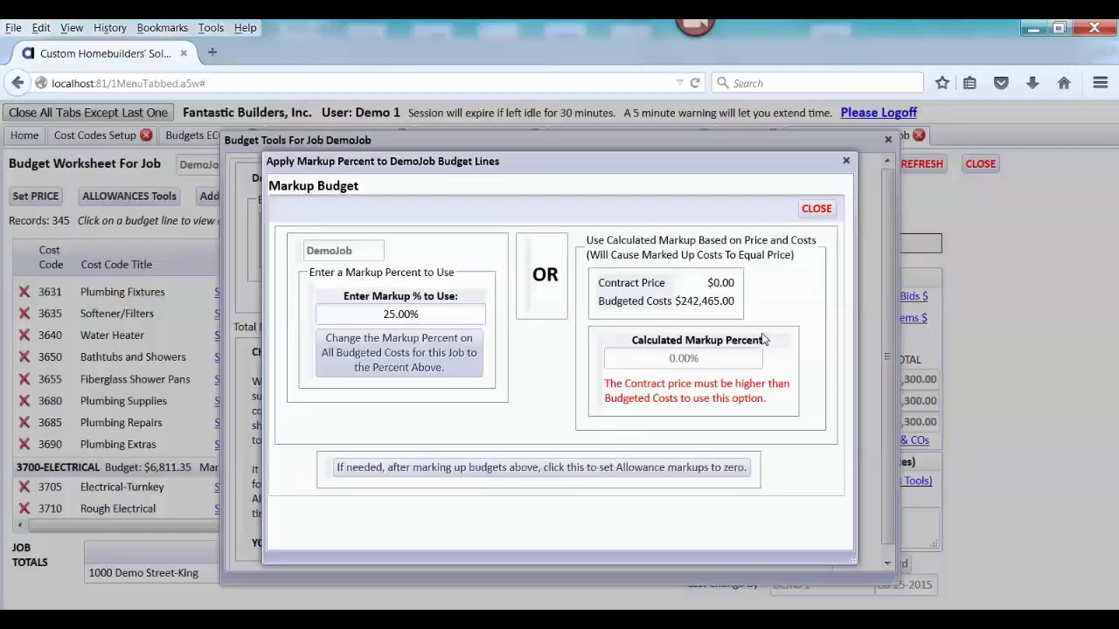
click(814, 212)
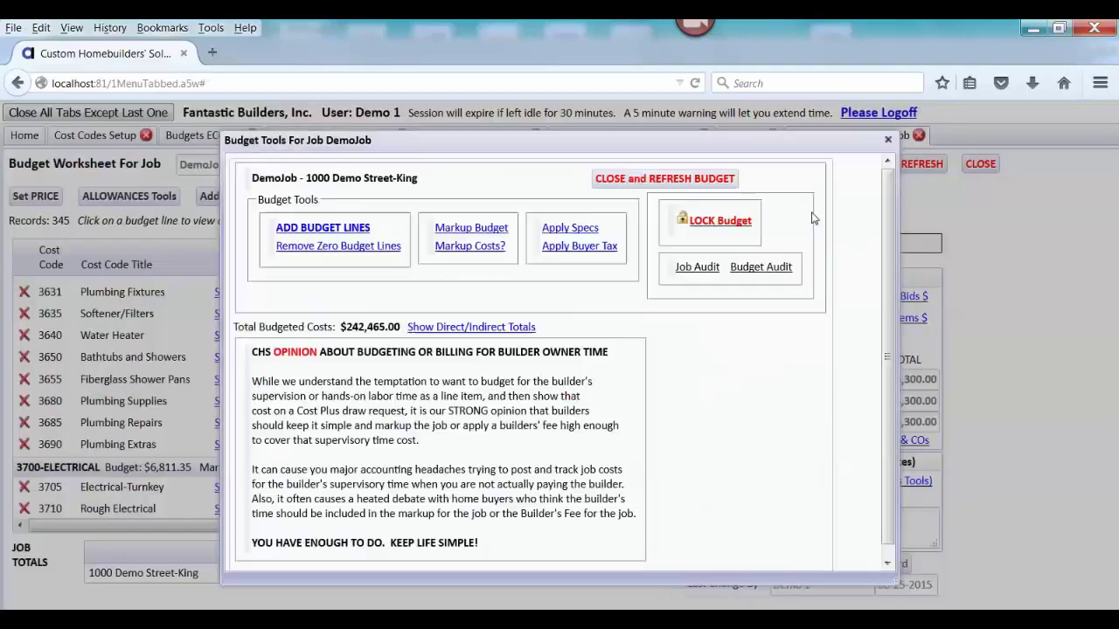
click(701, 179)
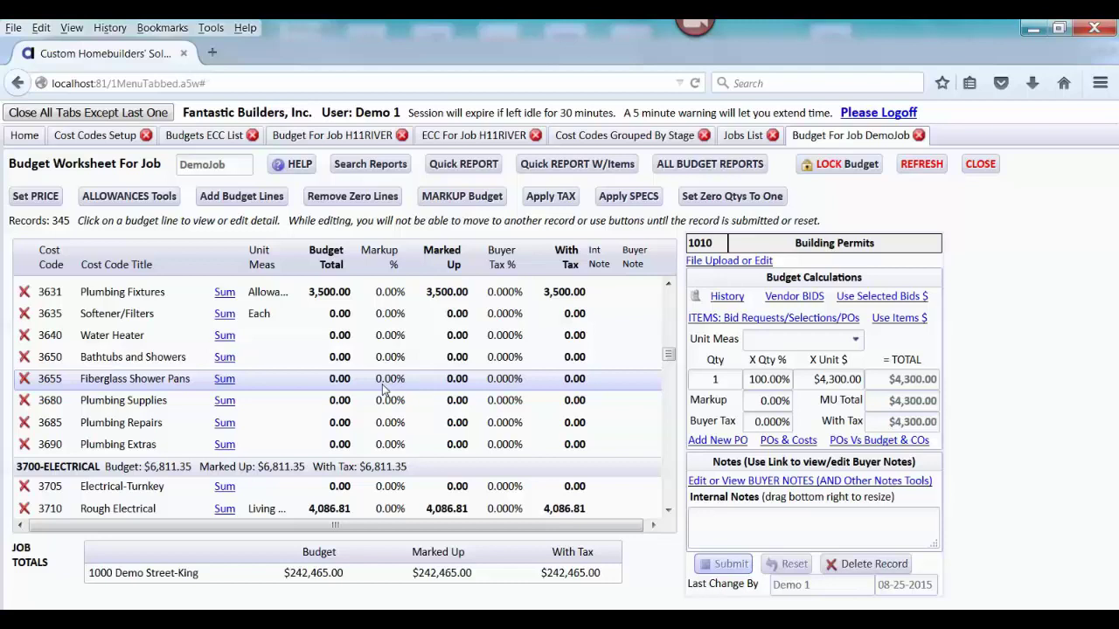
click(454, 251)
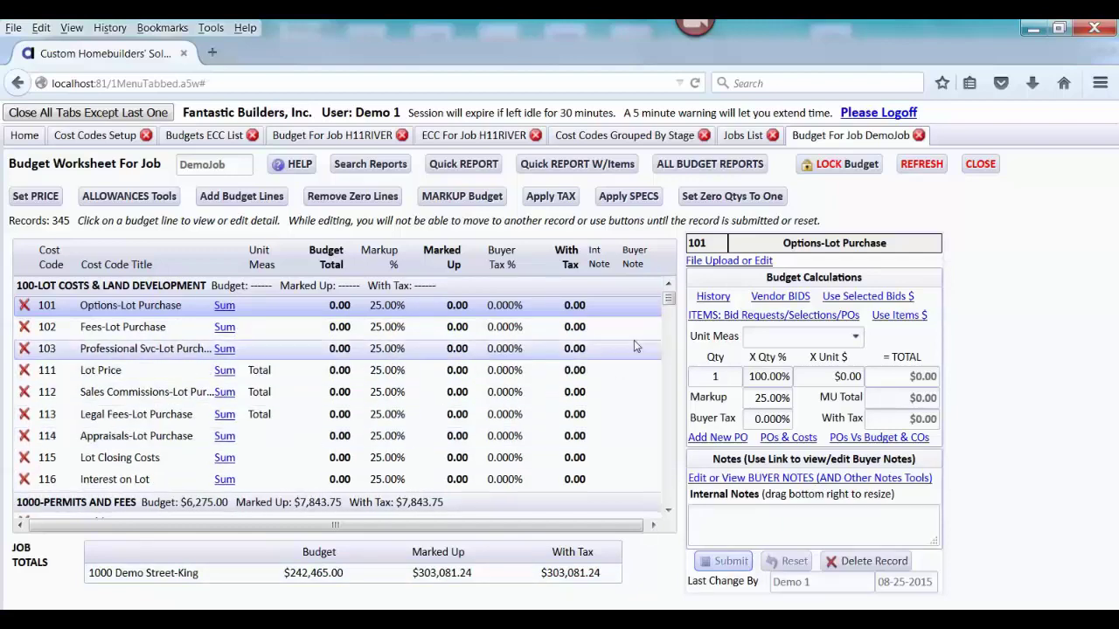
Step: Remove all zero budget lines from DemoJob's budget automatically and refresh the budget worksheet
mouse_move(670, 302)
mouse_down()
mouse_move(672, 312)
mouse_move(672, 299)
mouse_up()
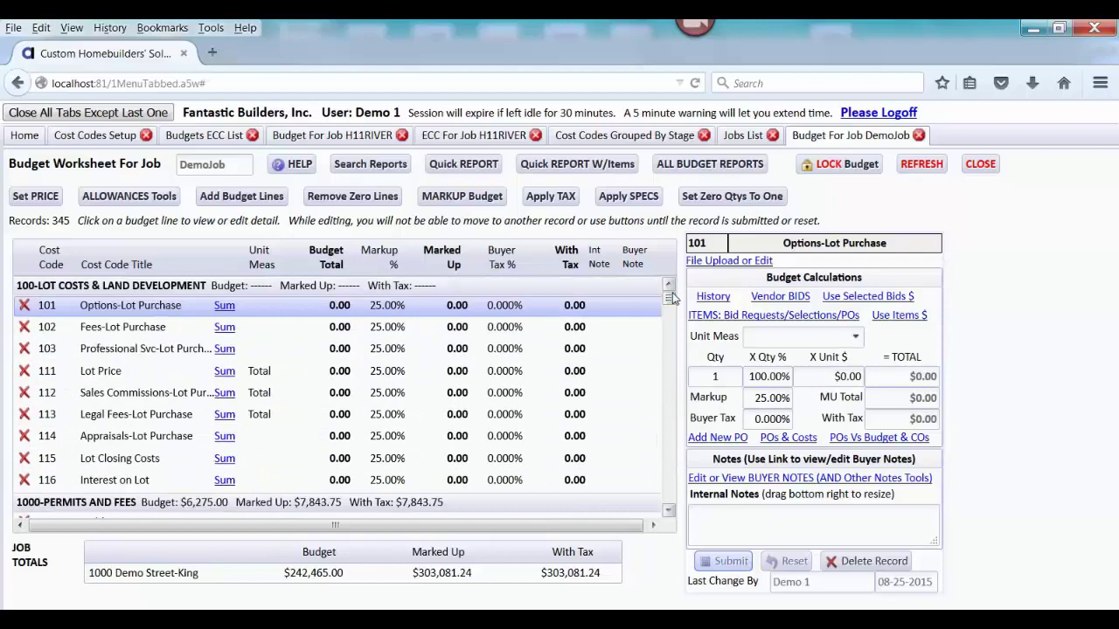
click(357, 195)
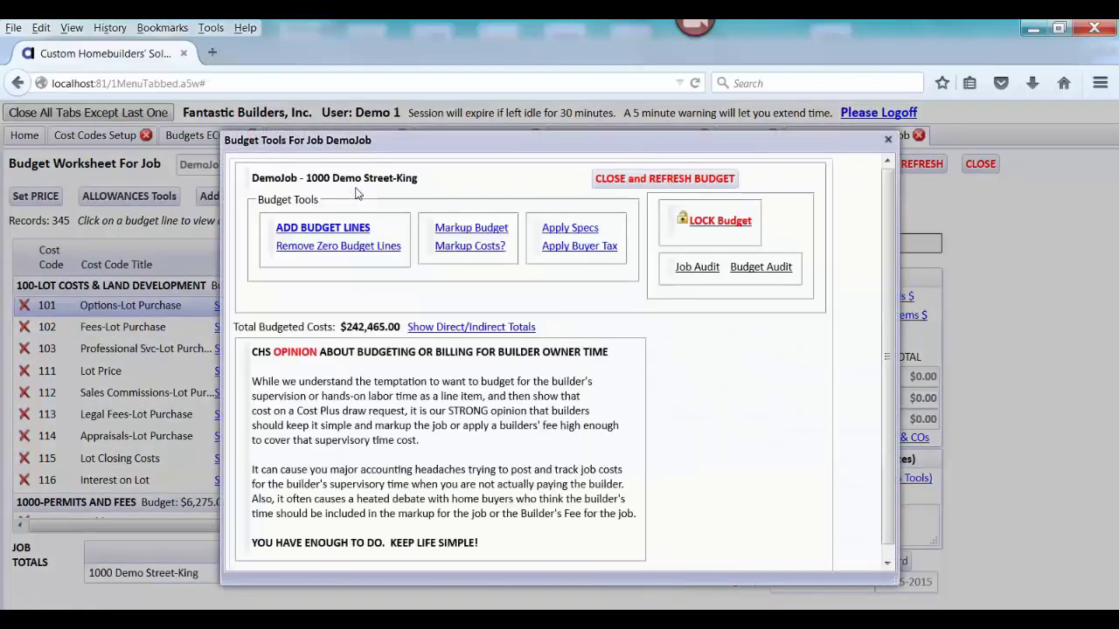
click(385, 247)
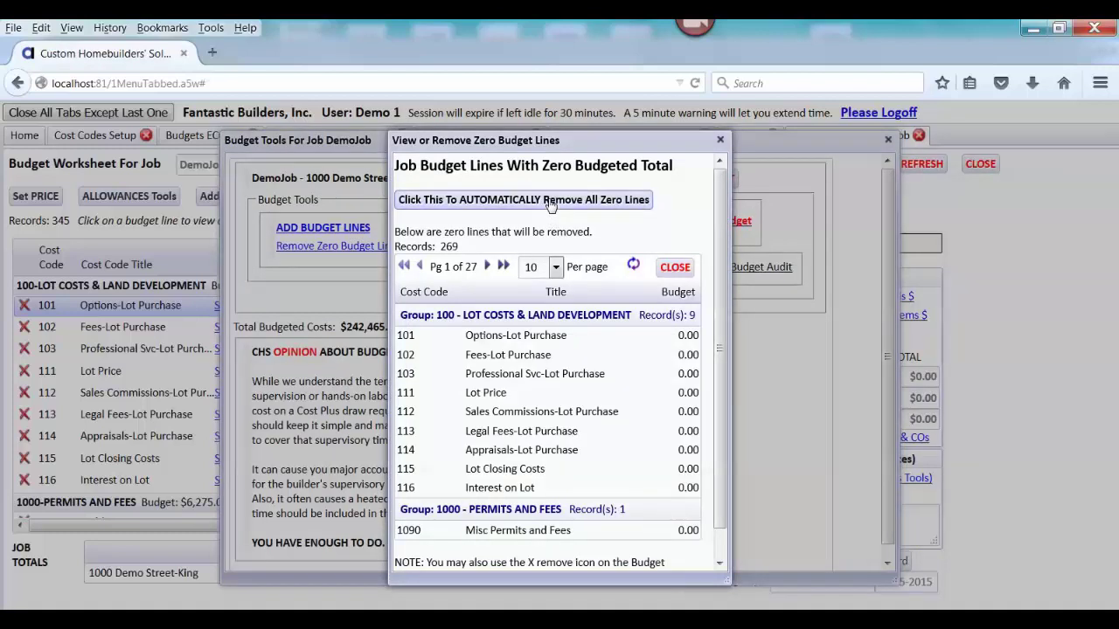
click(551, 202)
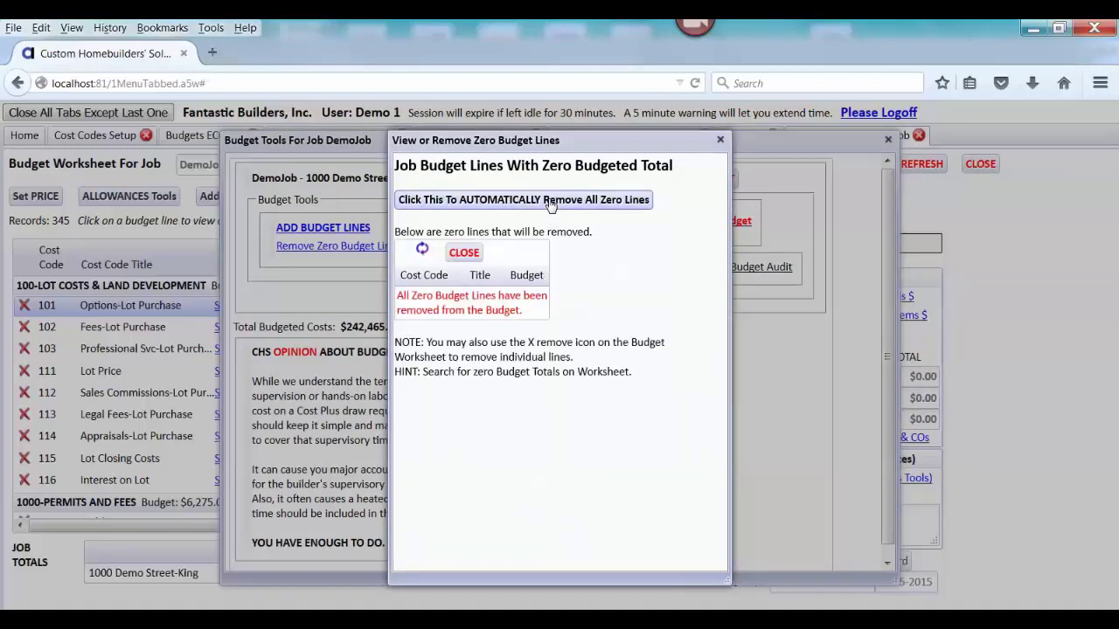
click(463, 254)
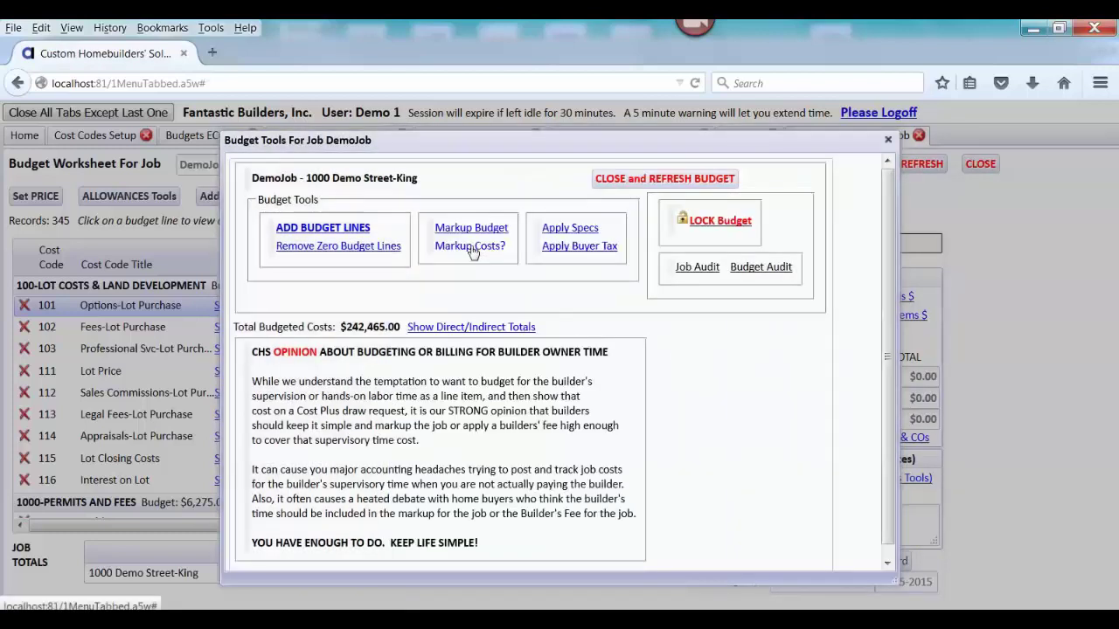
click(666, 179)
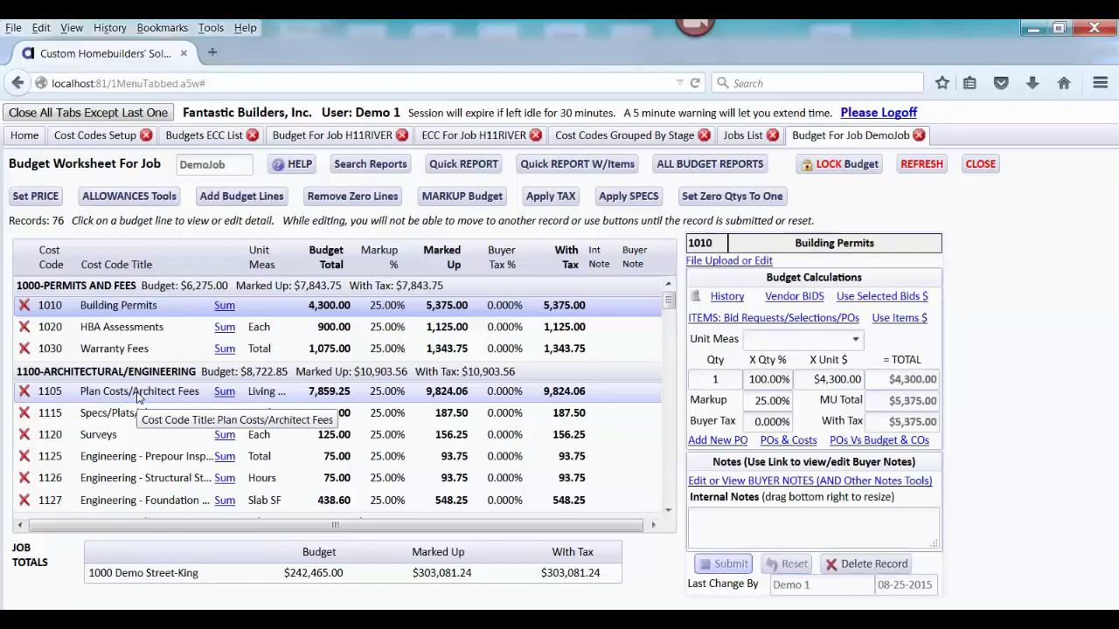
Step: Open the contract price calculations for DemoJob and save a desired profit percent of 20%
drag(669, 304, 669, 391)
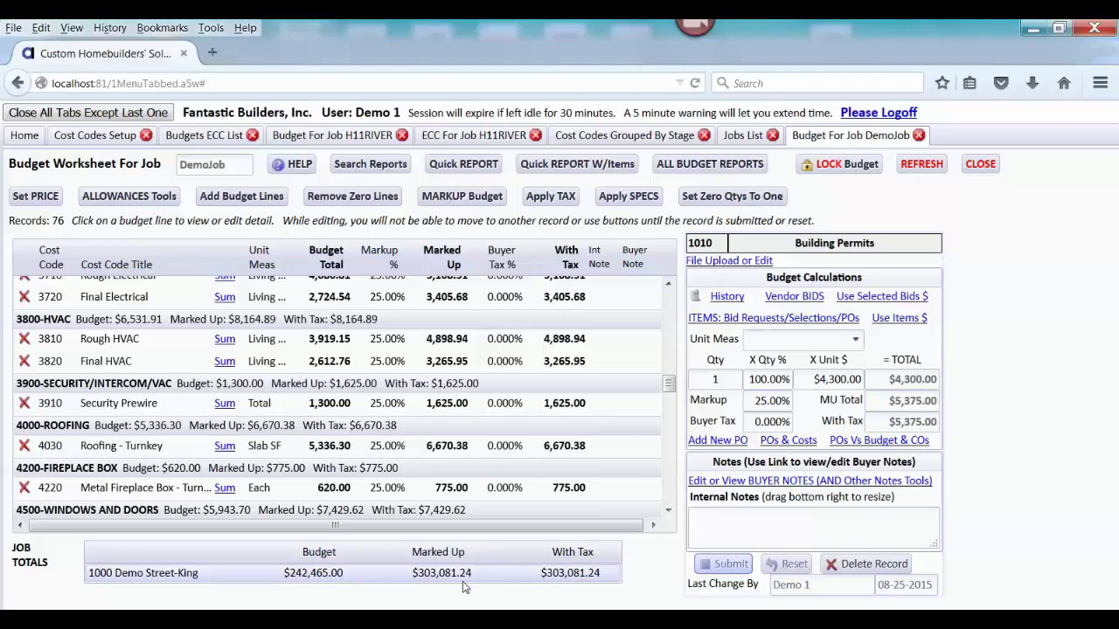
click(33, 200)
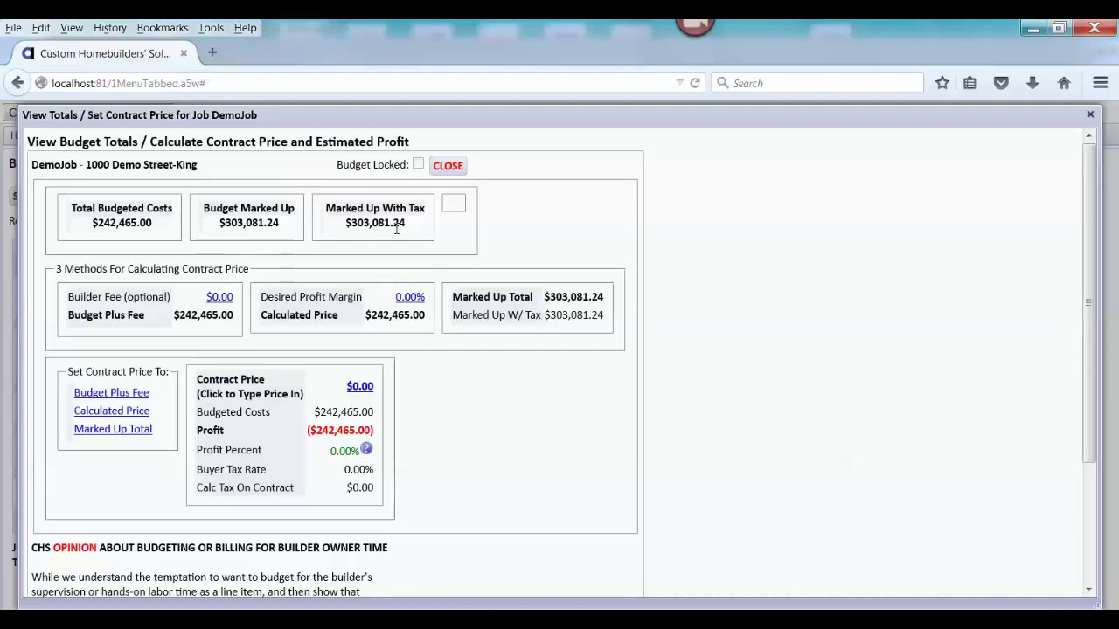
click(410, 297)
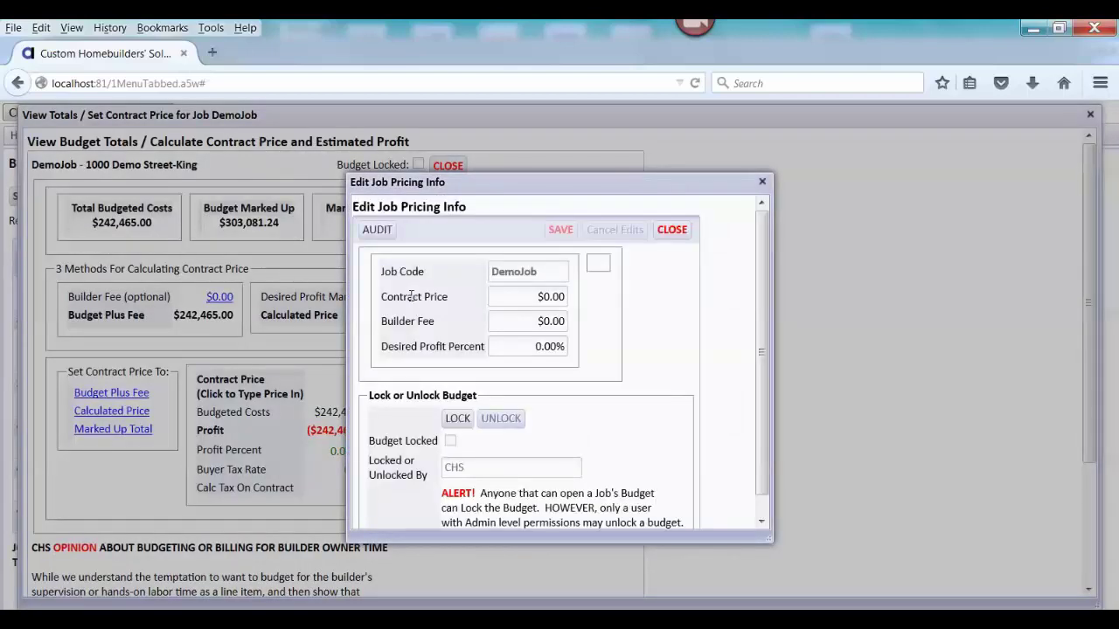
click(513, 346)
text(20)
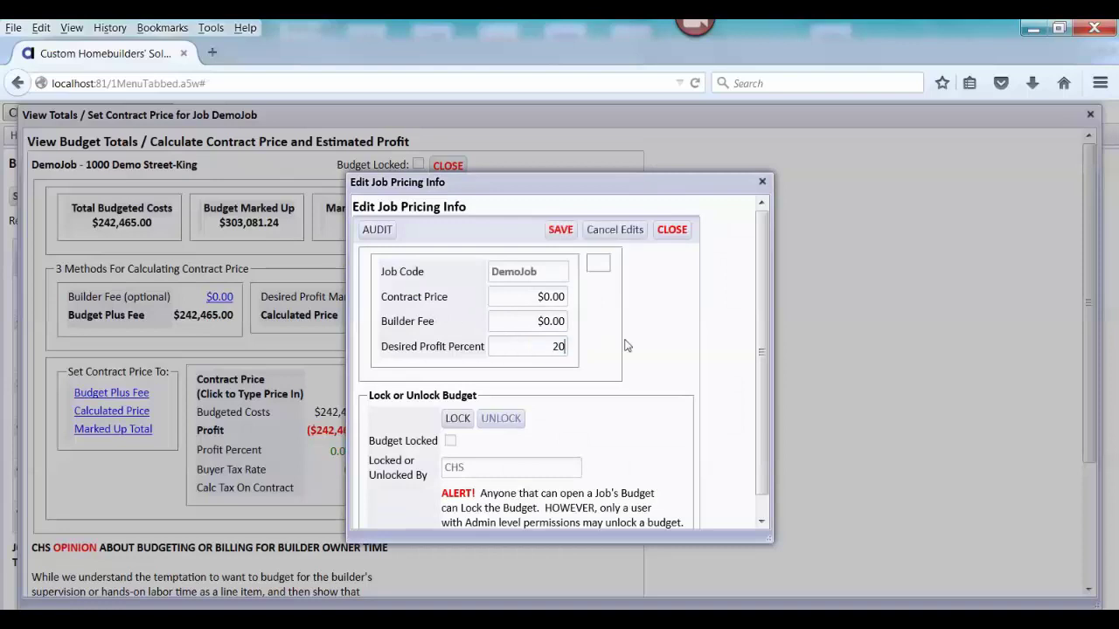
key(Tab)
click(566, 230)
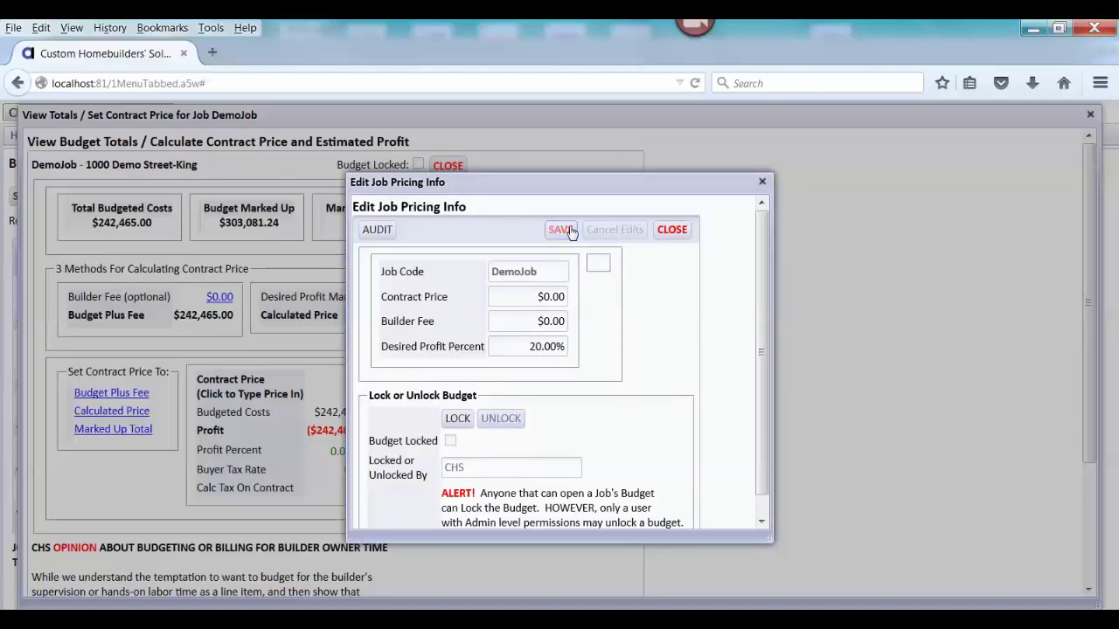
click(670, 233)
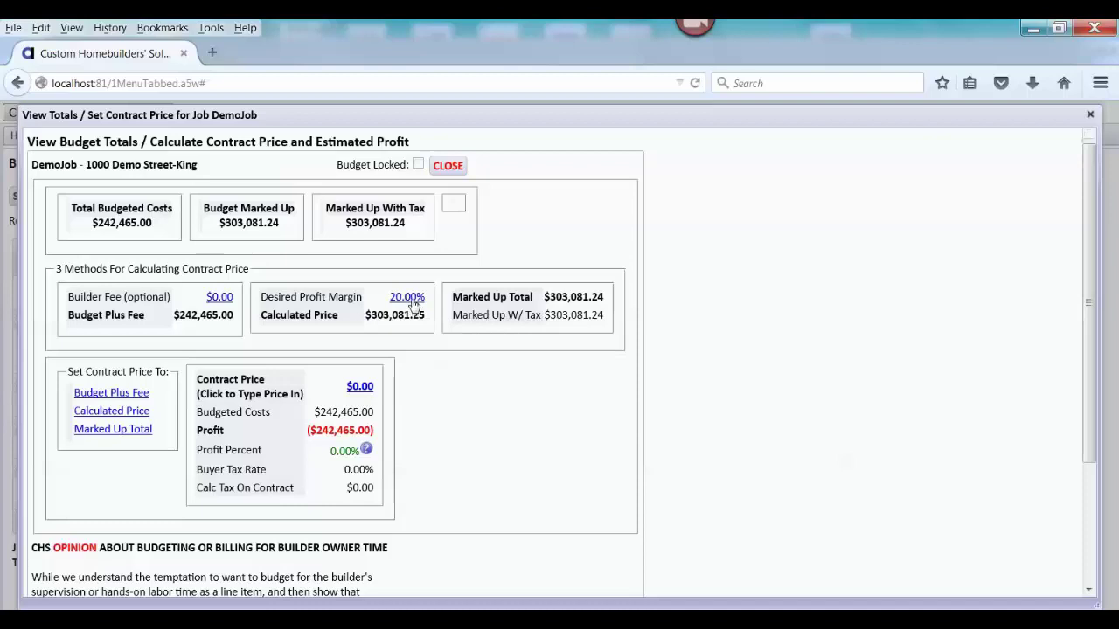
Step: Read the explanation of gross profit versus markup and set the contract price to the marked up total
click(367, 450)
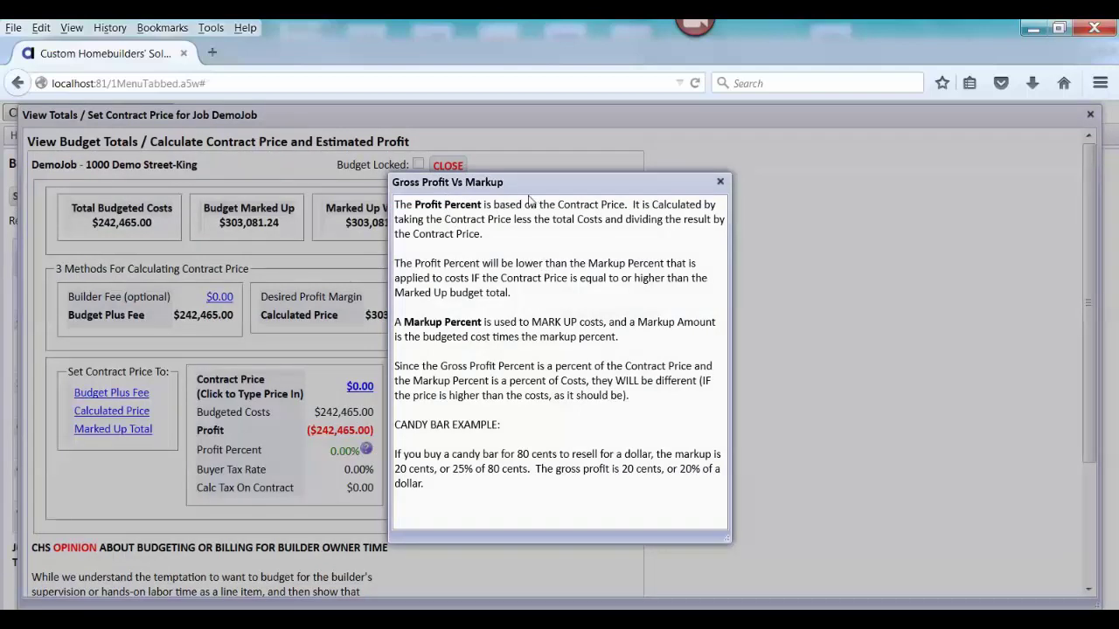
click(720, 182)
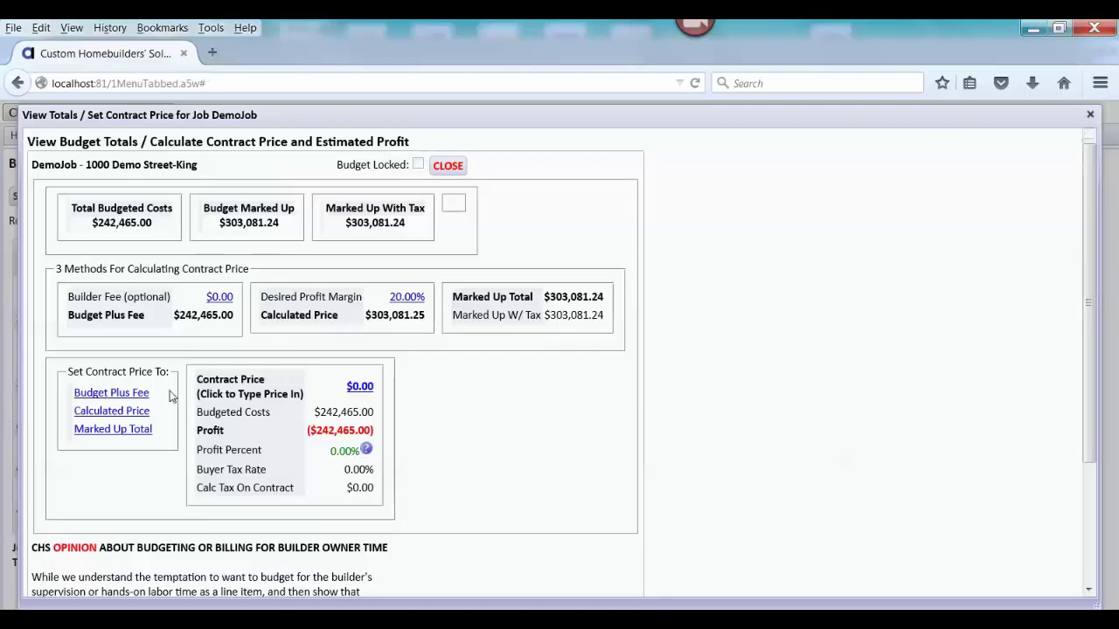
click(135, 432)
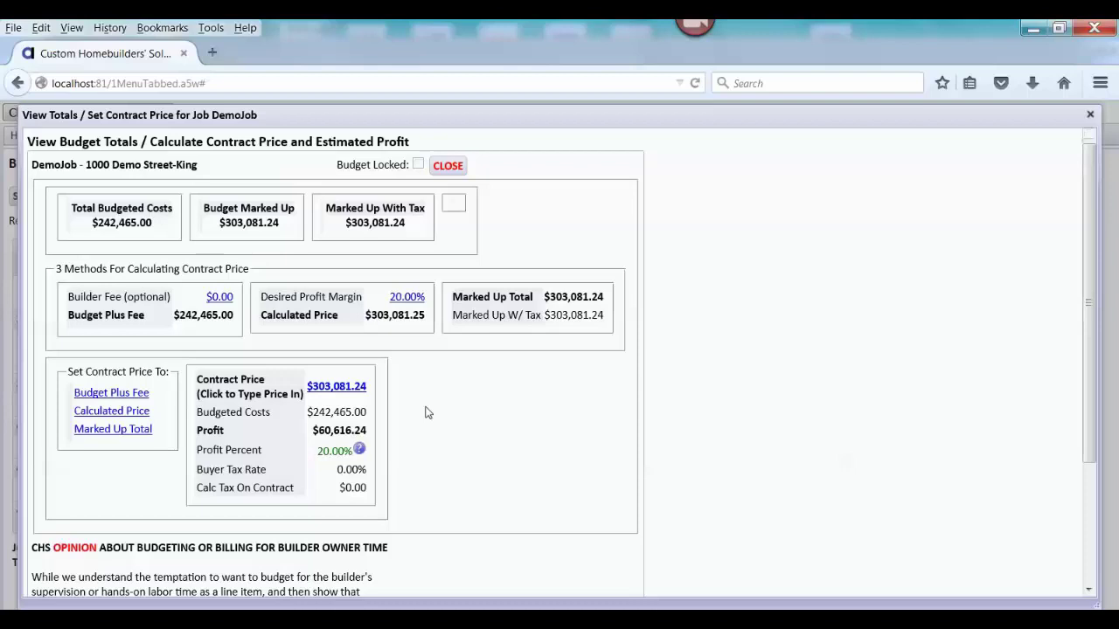
Step: Set DemoJob's contract price to $304,000.00, save it, and return to the budget worksheet
click(337, 390)
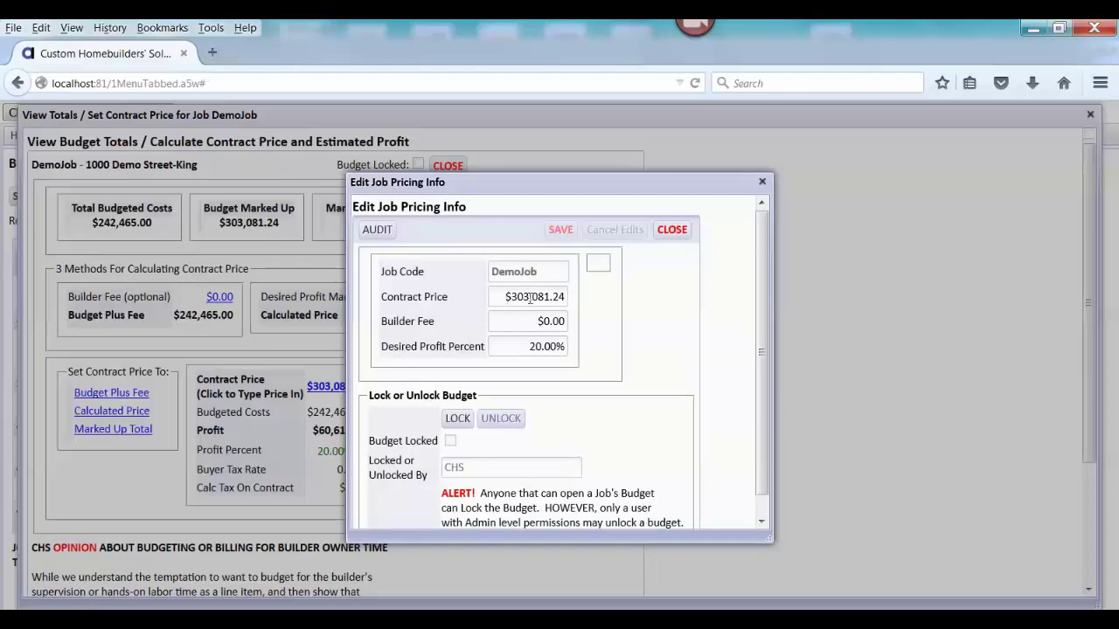
click(532, 297)
text(304000)
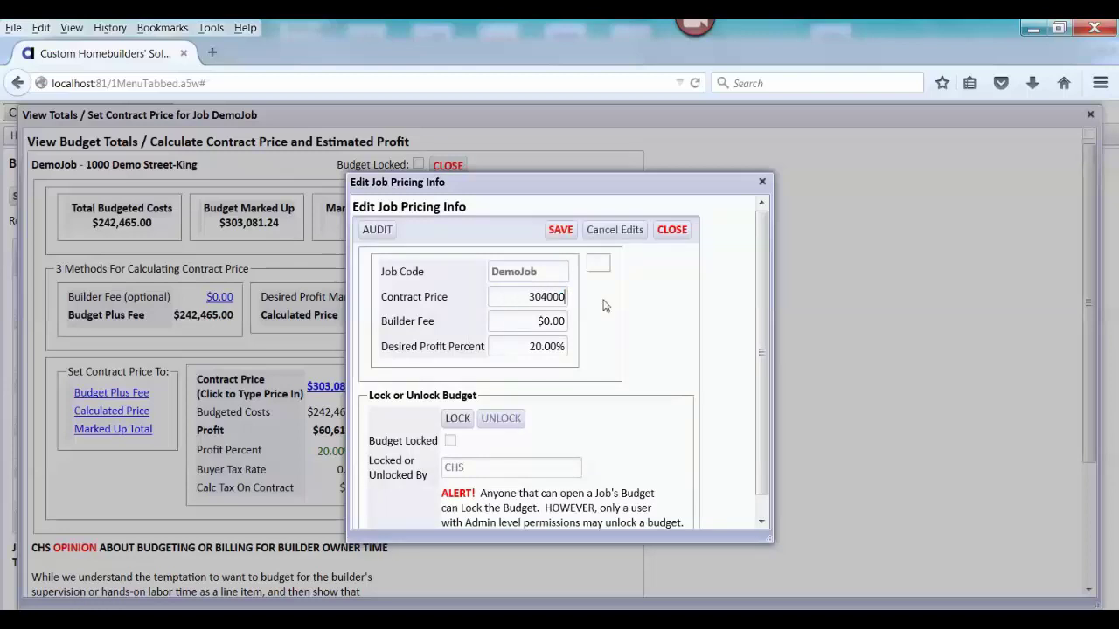
key(Tab)
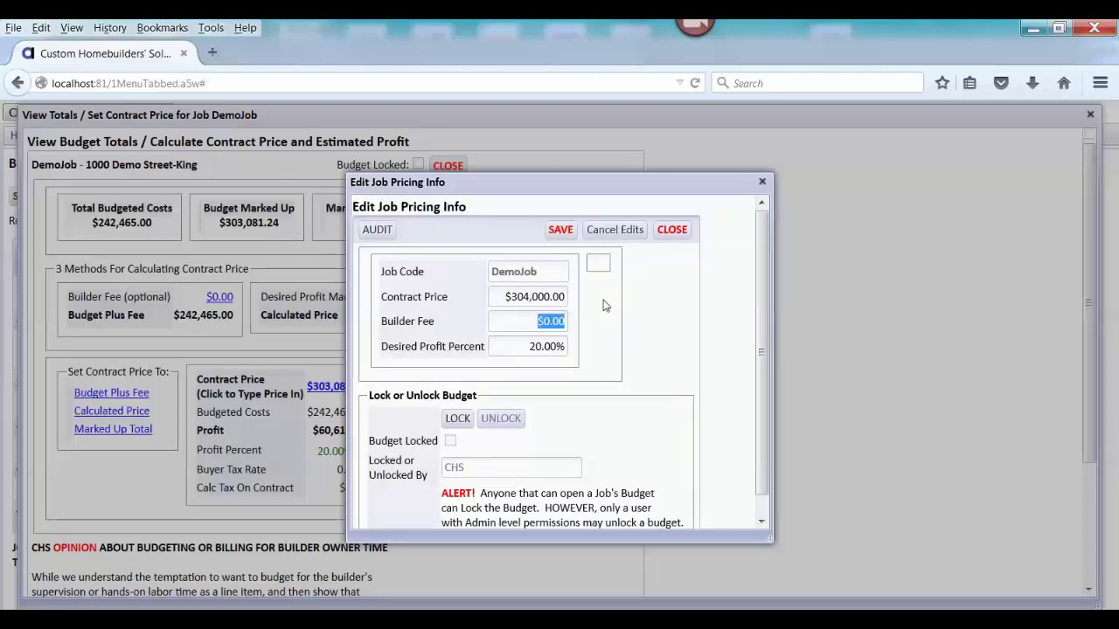
click(555, 240)
click(679, 233)
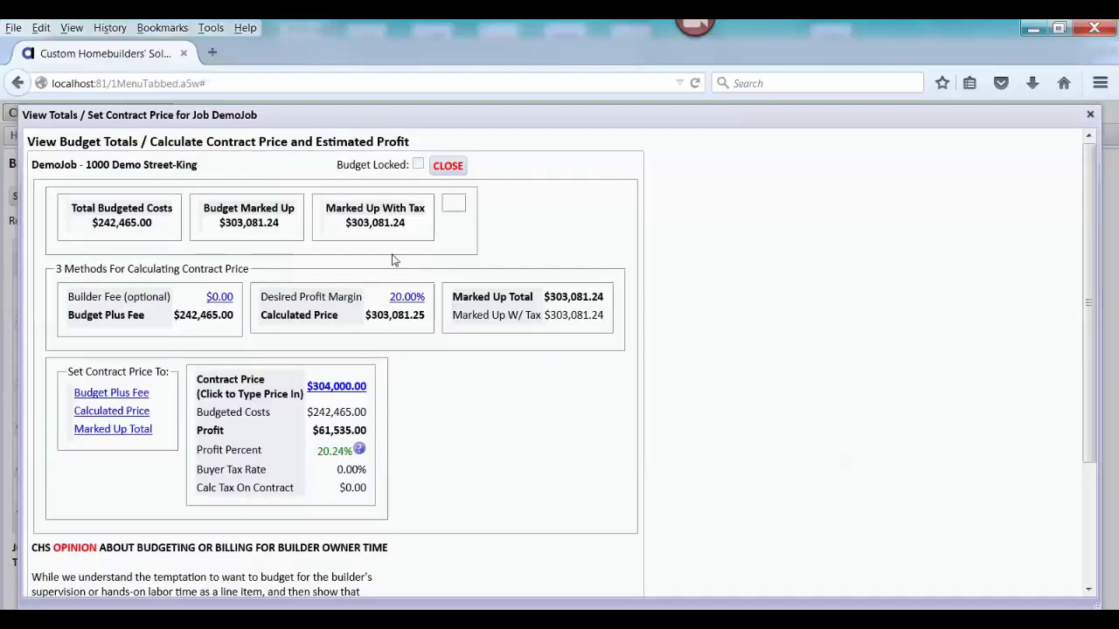
click(446, 166)
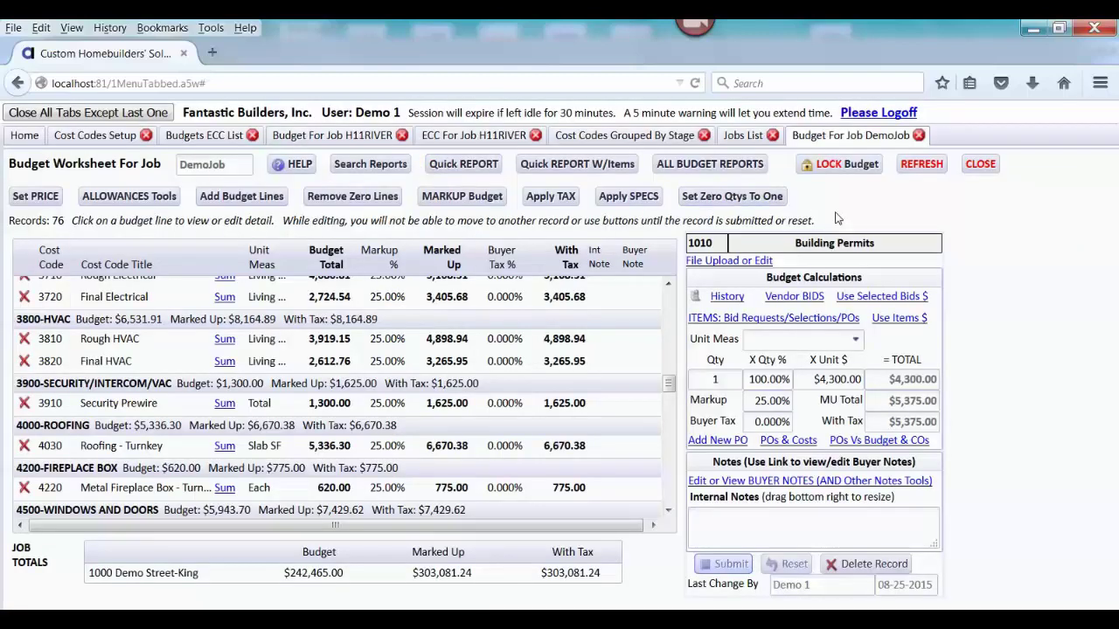